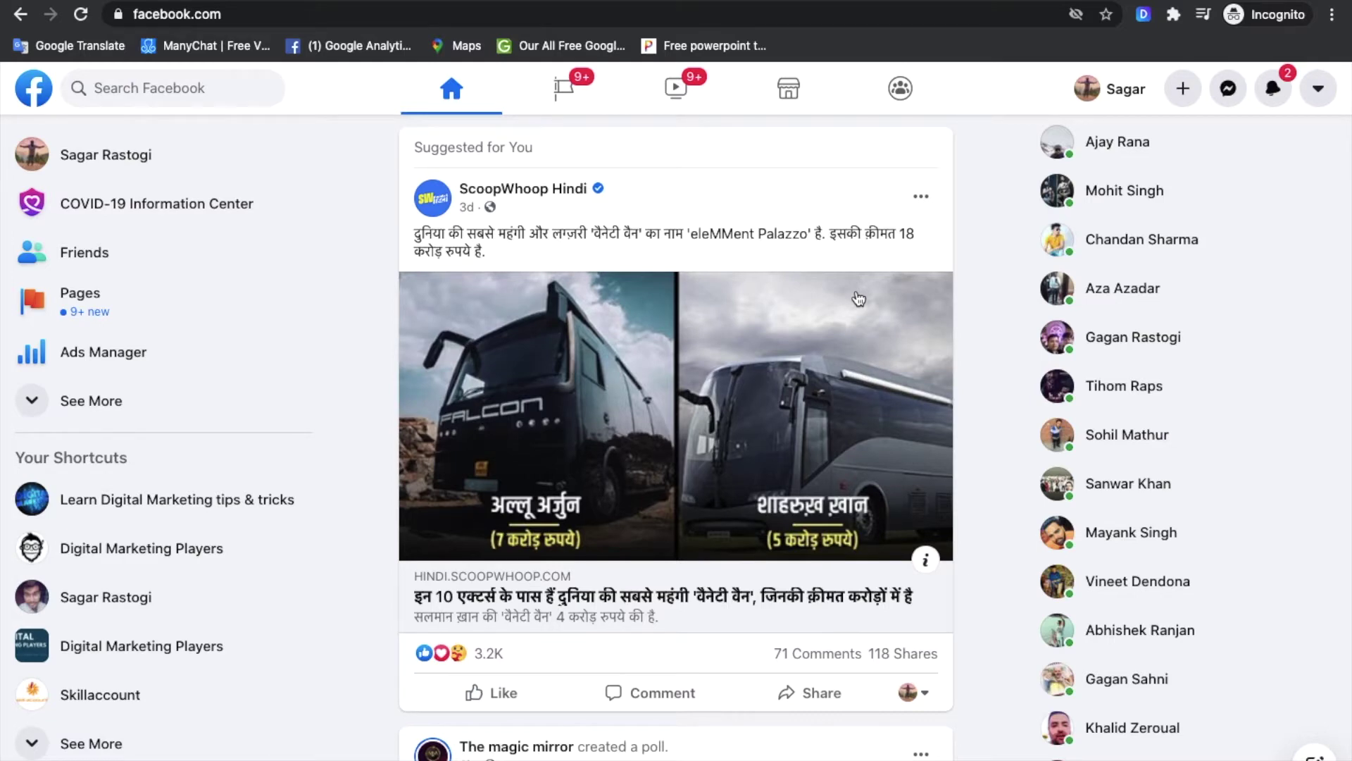
- Browse the home feed's sponsored and suggested posts down to the mehndi artist's ad in Chennai
scroll(858, 300, down, 15)
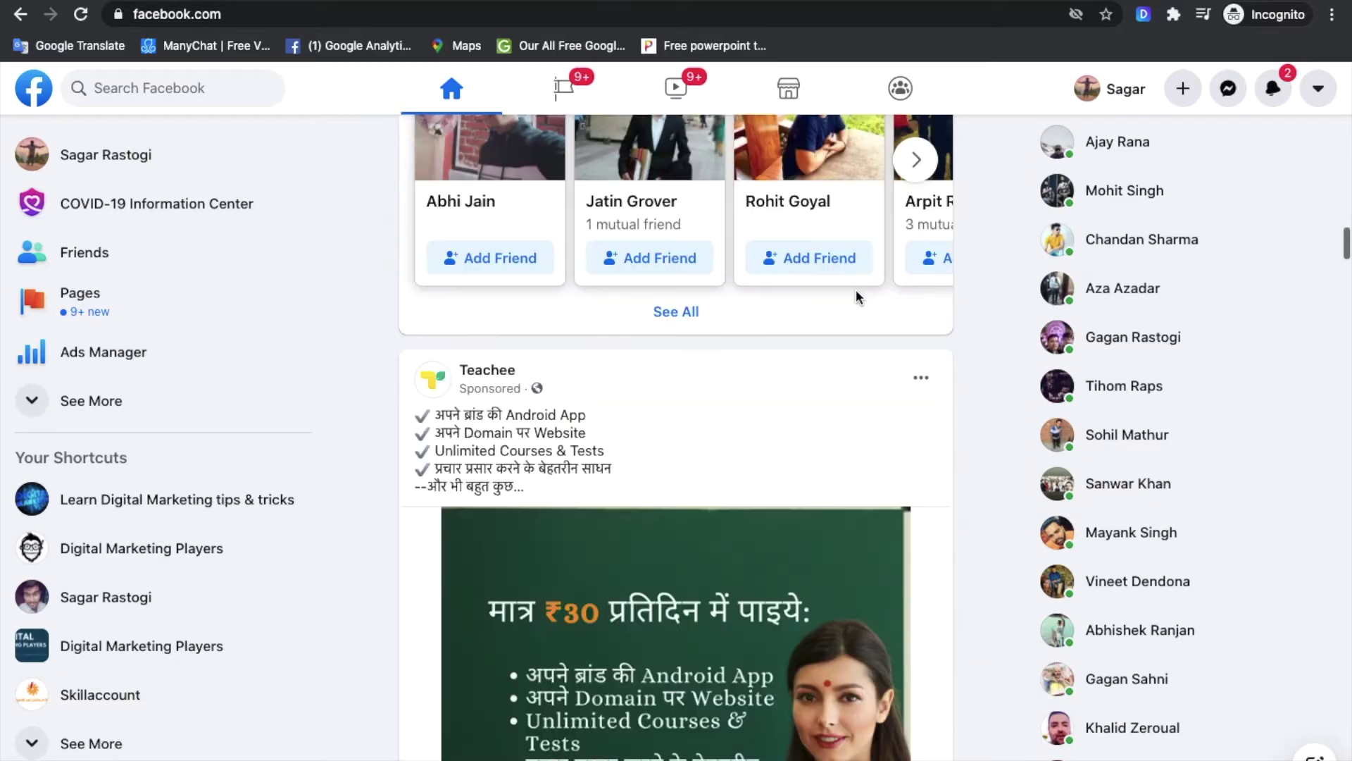
scroll(855, 289, down, 18)
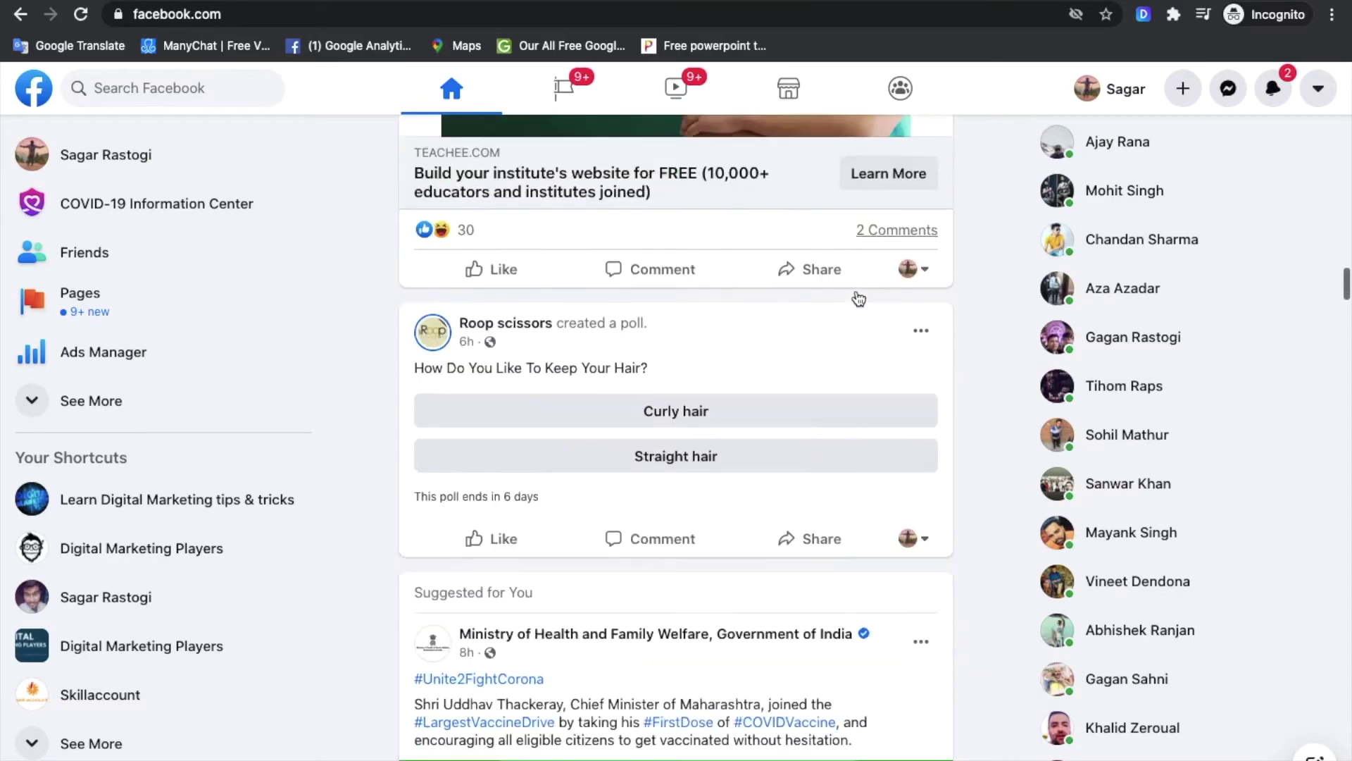
scroll(856, 289, down, 20)
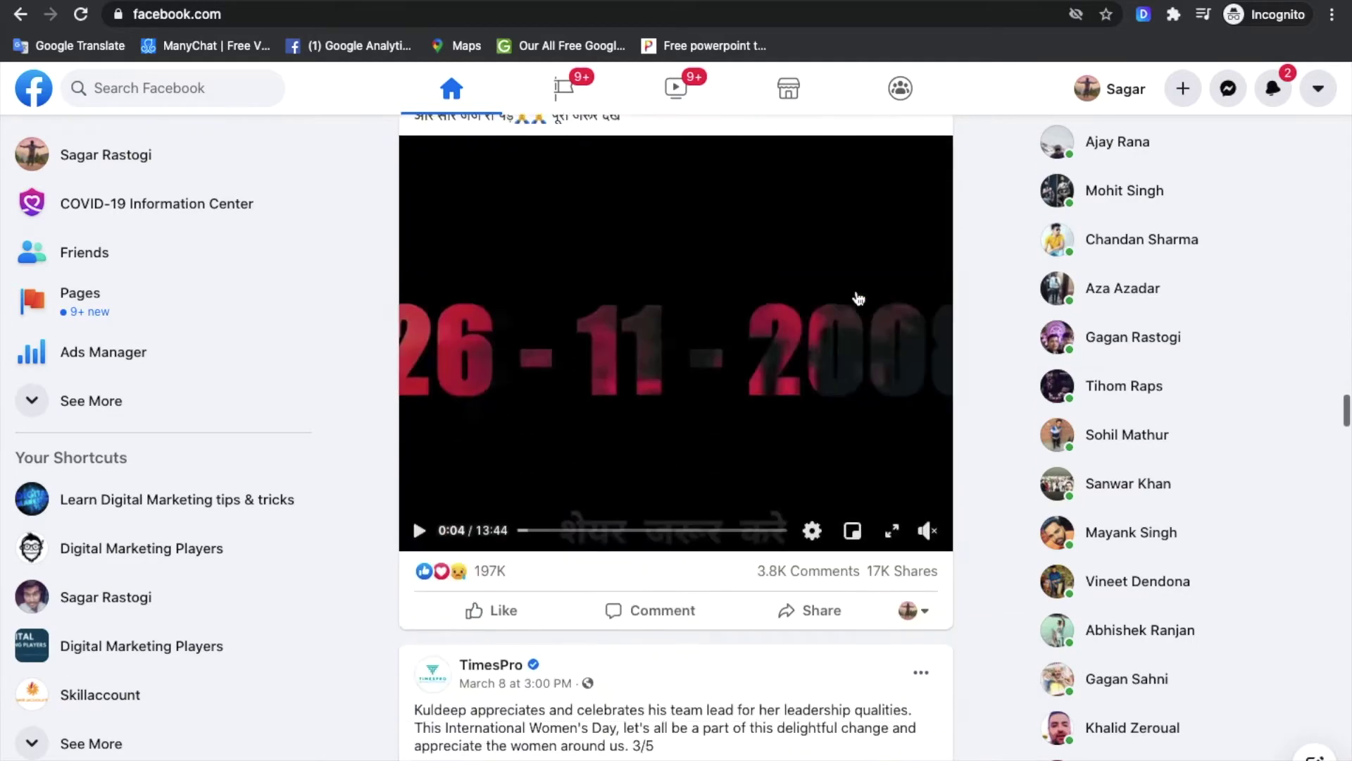
scroll(858, 300, down, 15)
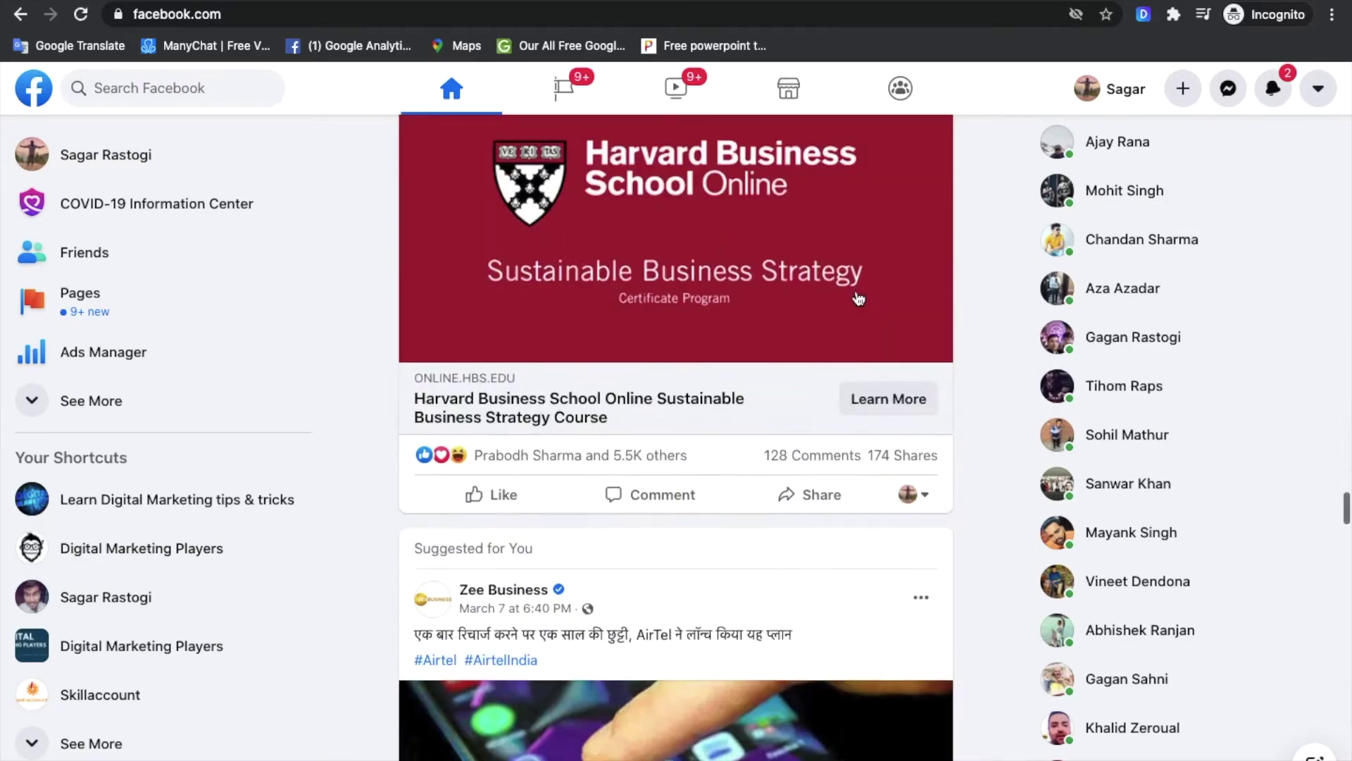
scroll(858, 300, down, 20)
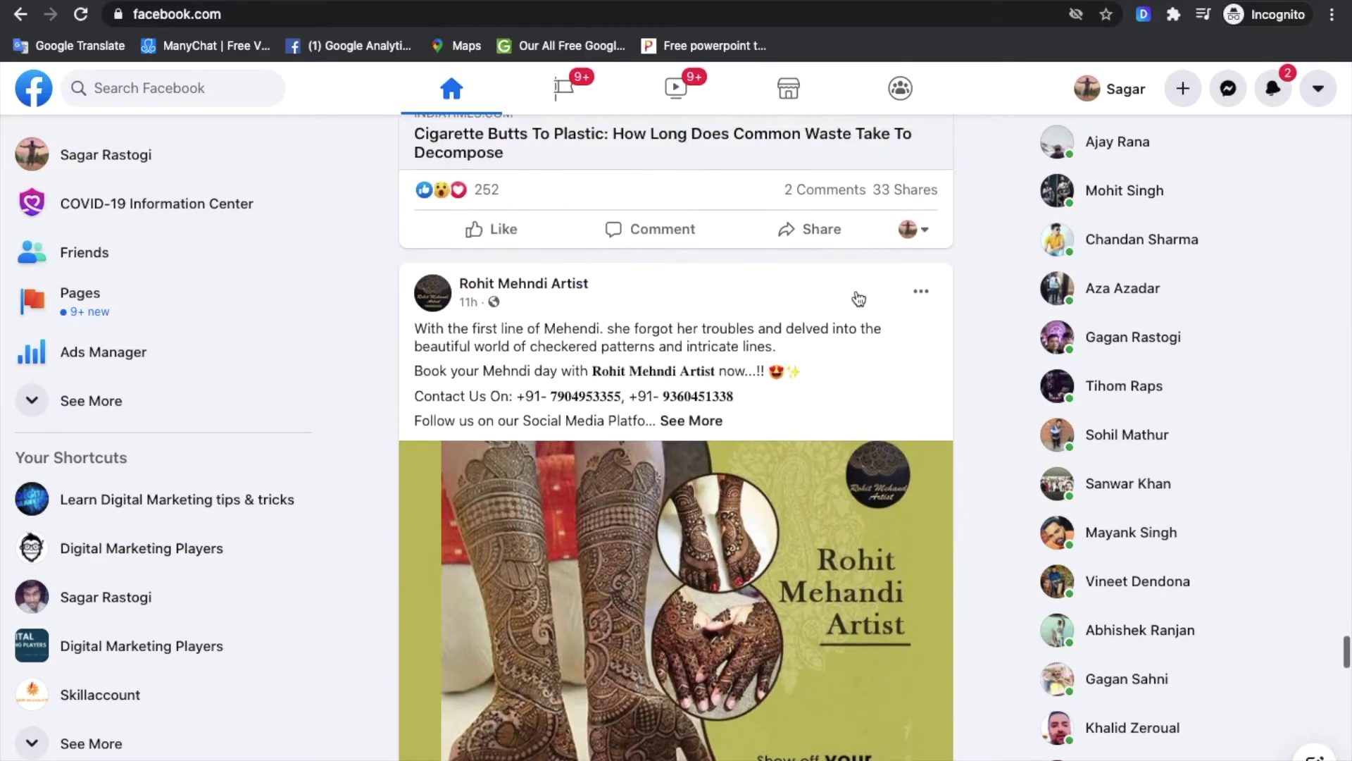
scroll(856, 288, down, 7)
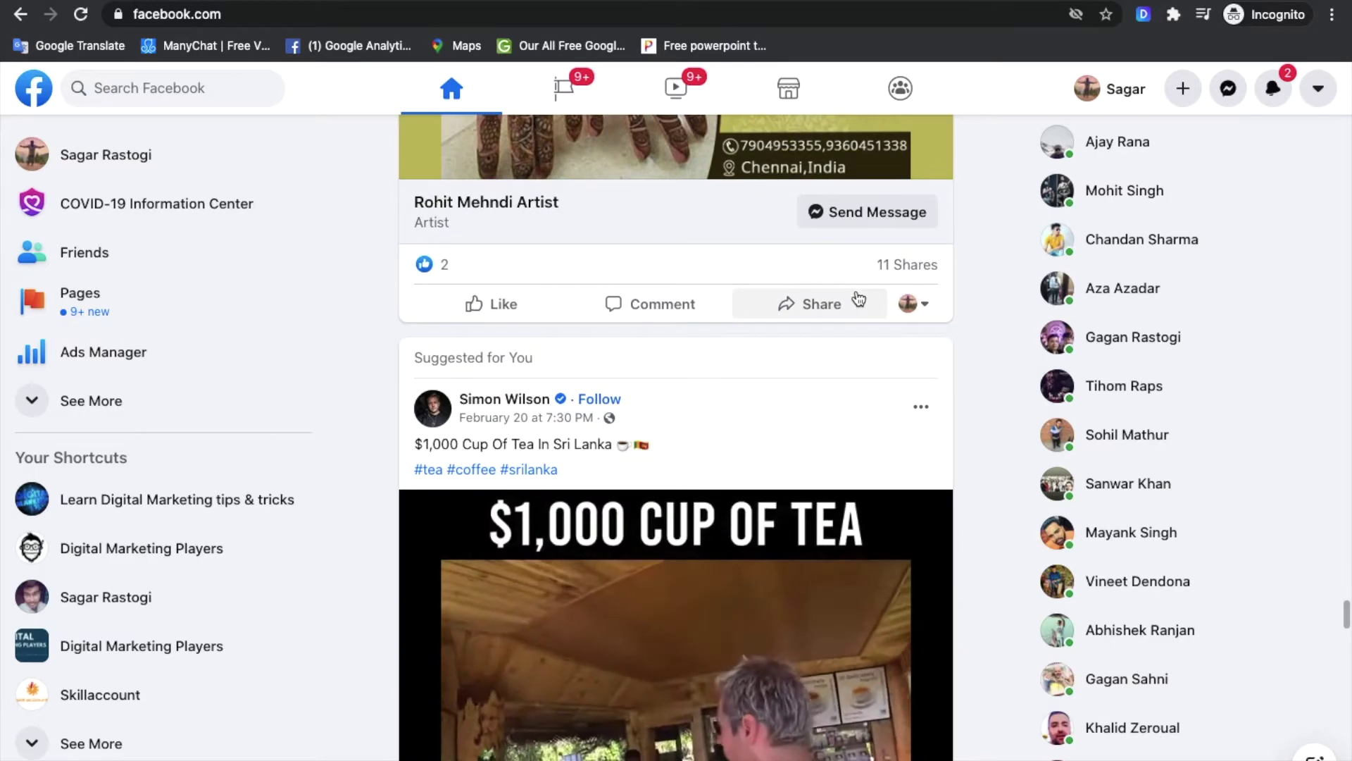
scroll(858, 296, up, 2)
scroll(858, 300, up, 5)
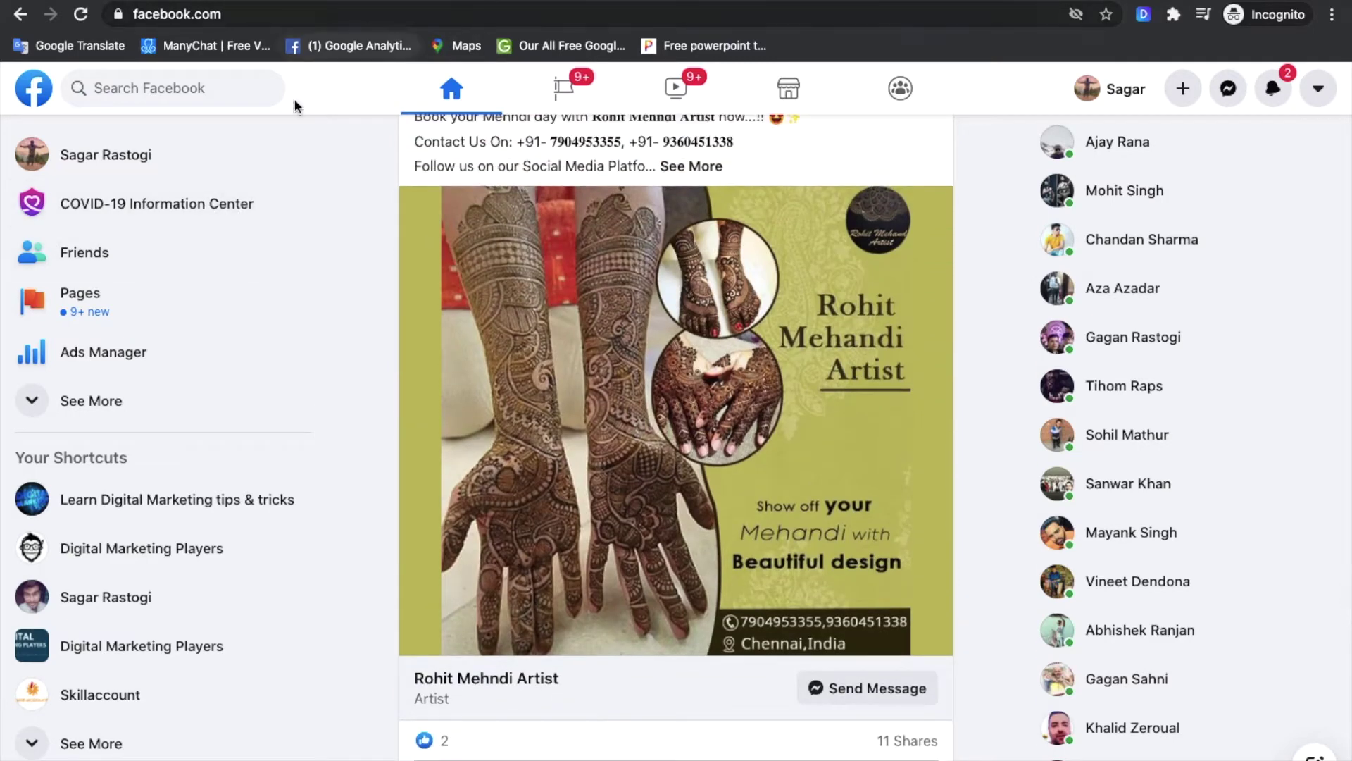
- Open the managed Facebook page and bring up its Create Post composer
click(166, 308)
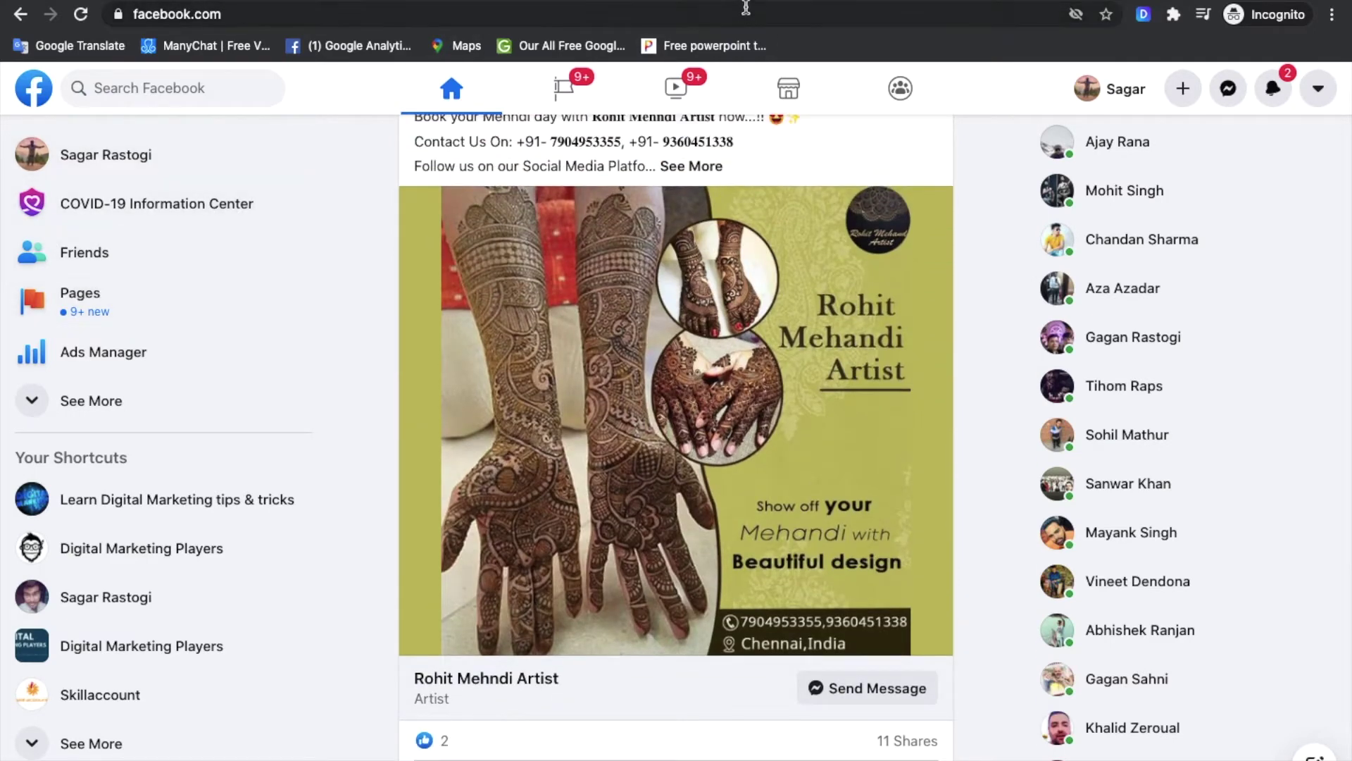
scroll(649, 252, down, 4)
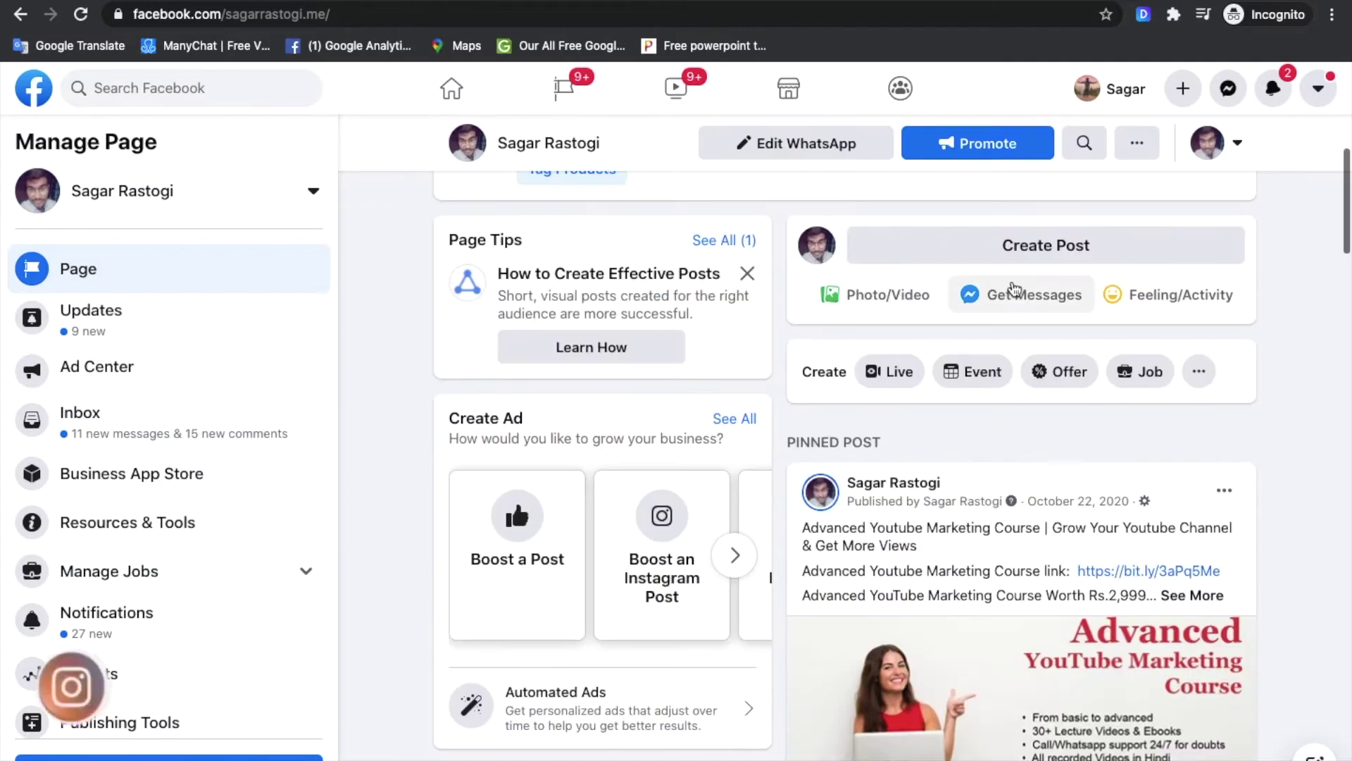
click(1019, 246)
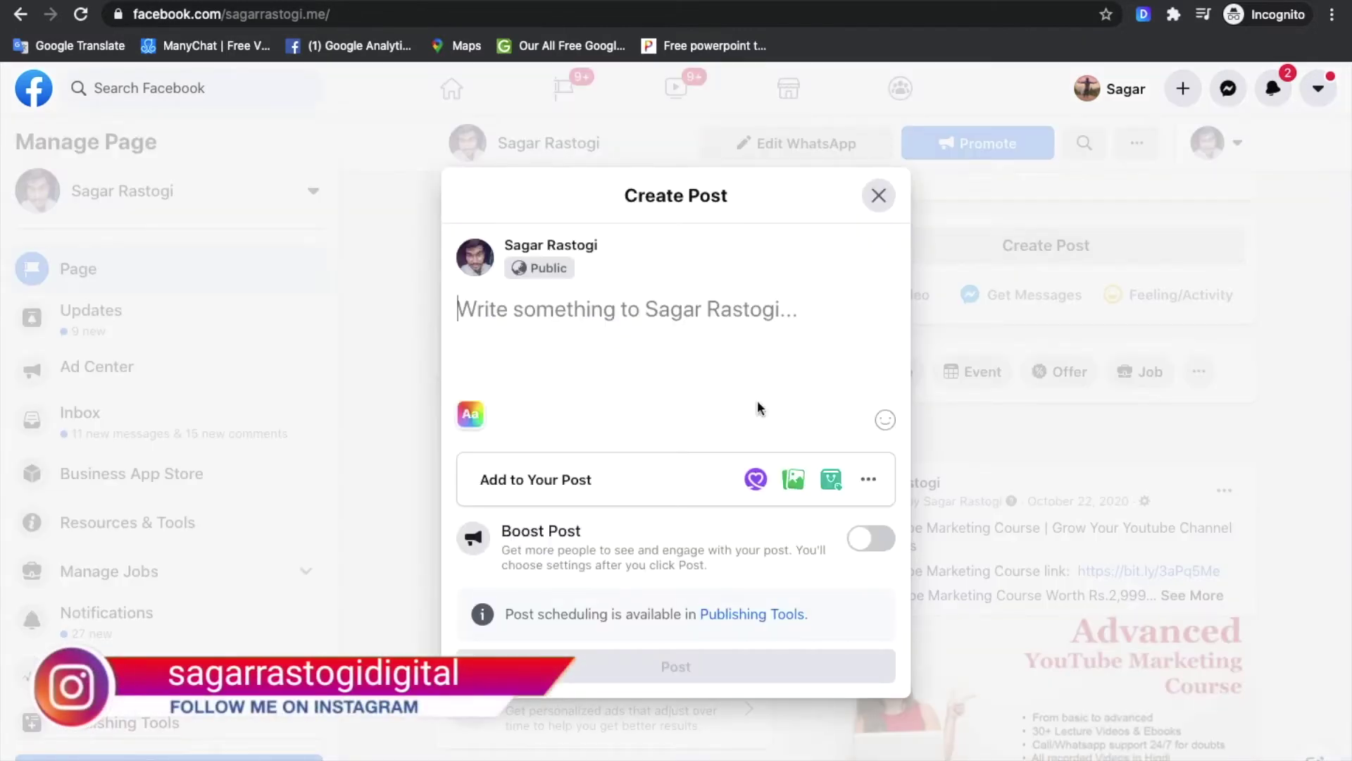
click(797, 483)
click(979, 414)
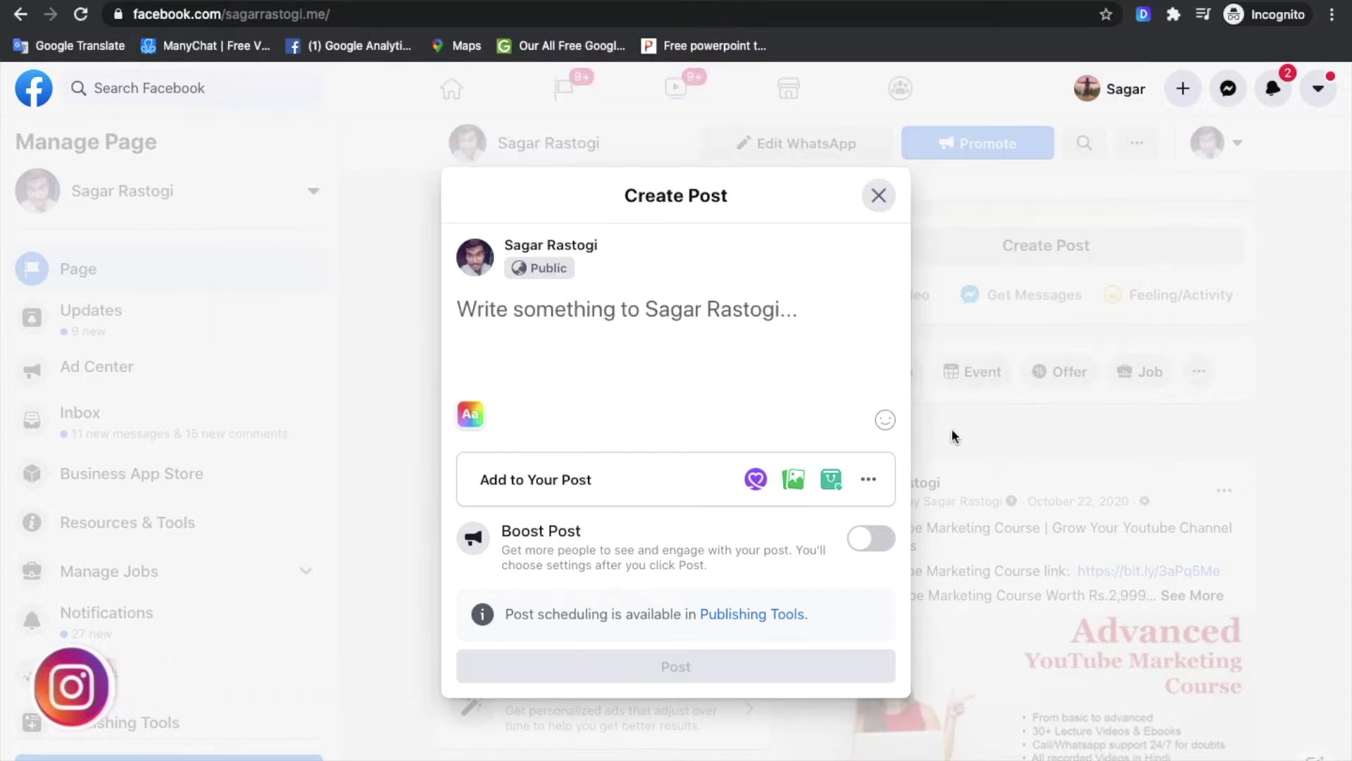
- View the full list of Add to Your Post options, close the composer unposted, and return to the page's cover
click(870, 481)
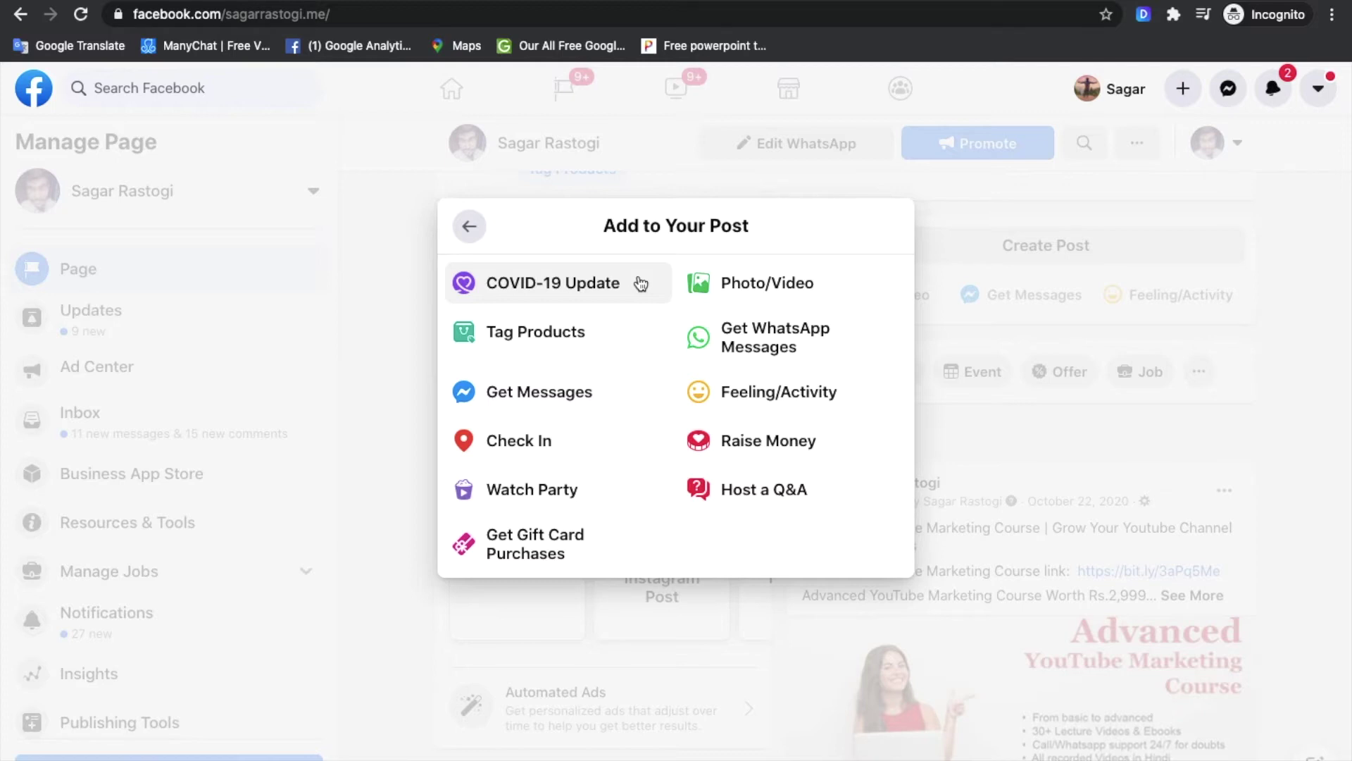
click(482, 224)
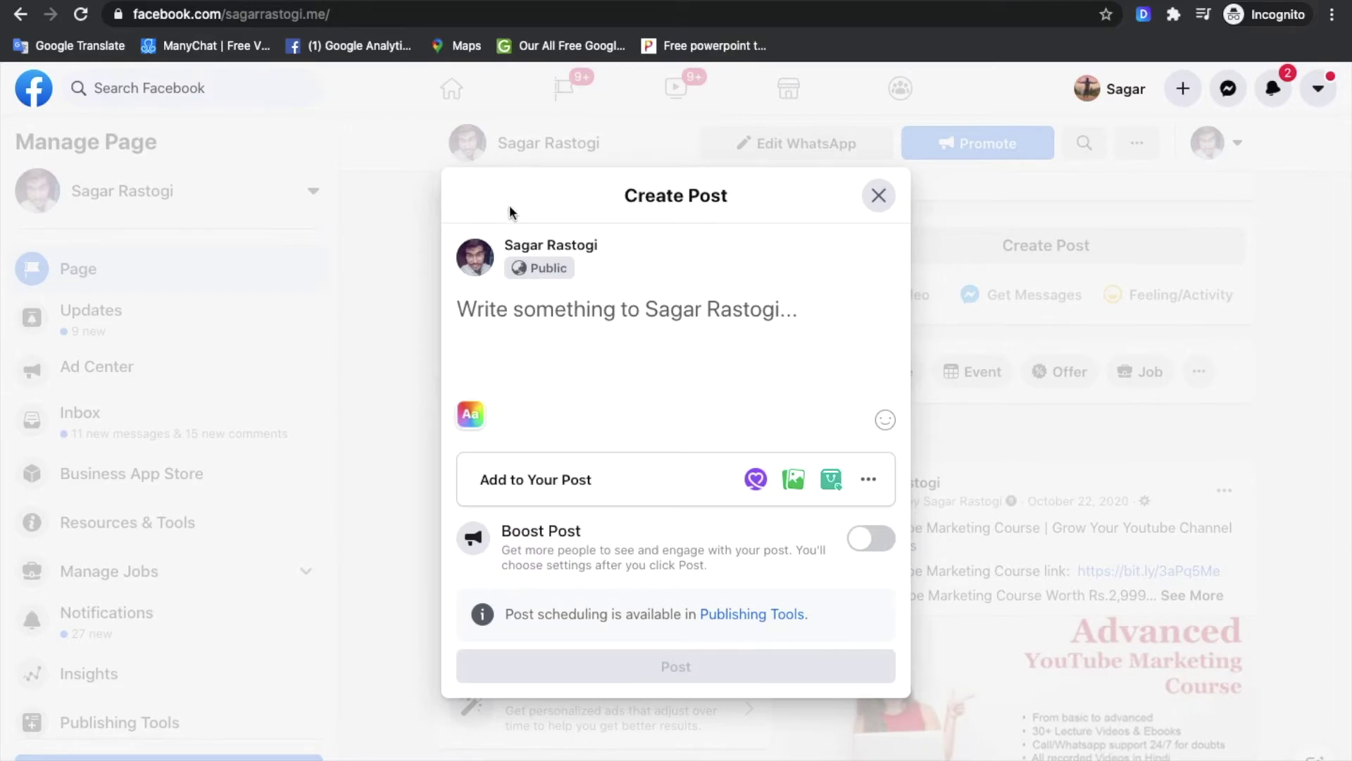
click(880, 195)
scroll(947, 324, up, 5)
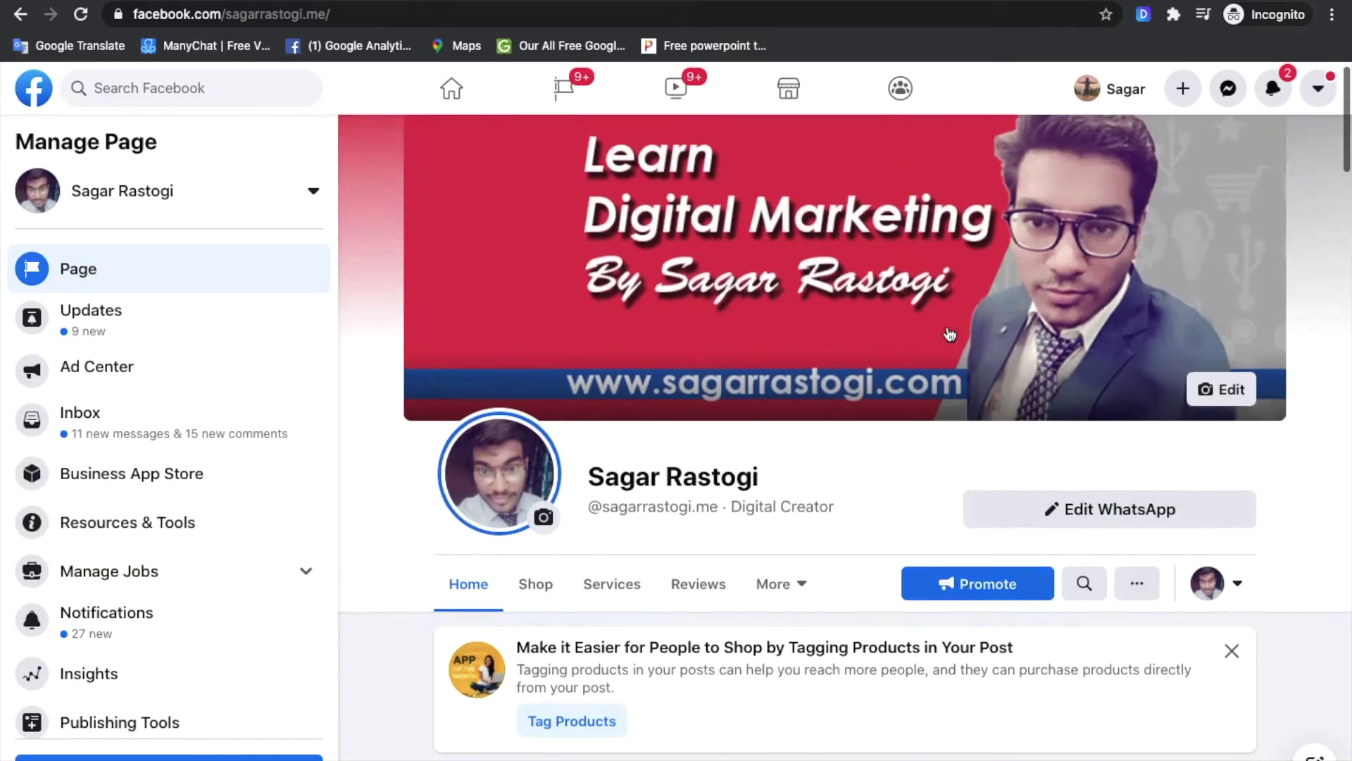
scroll(950, 335, down, 15)
scroll(947, 331, up, 15)
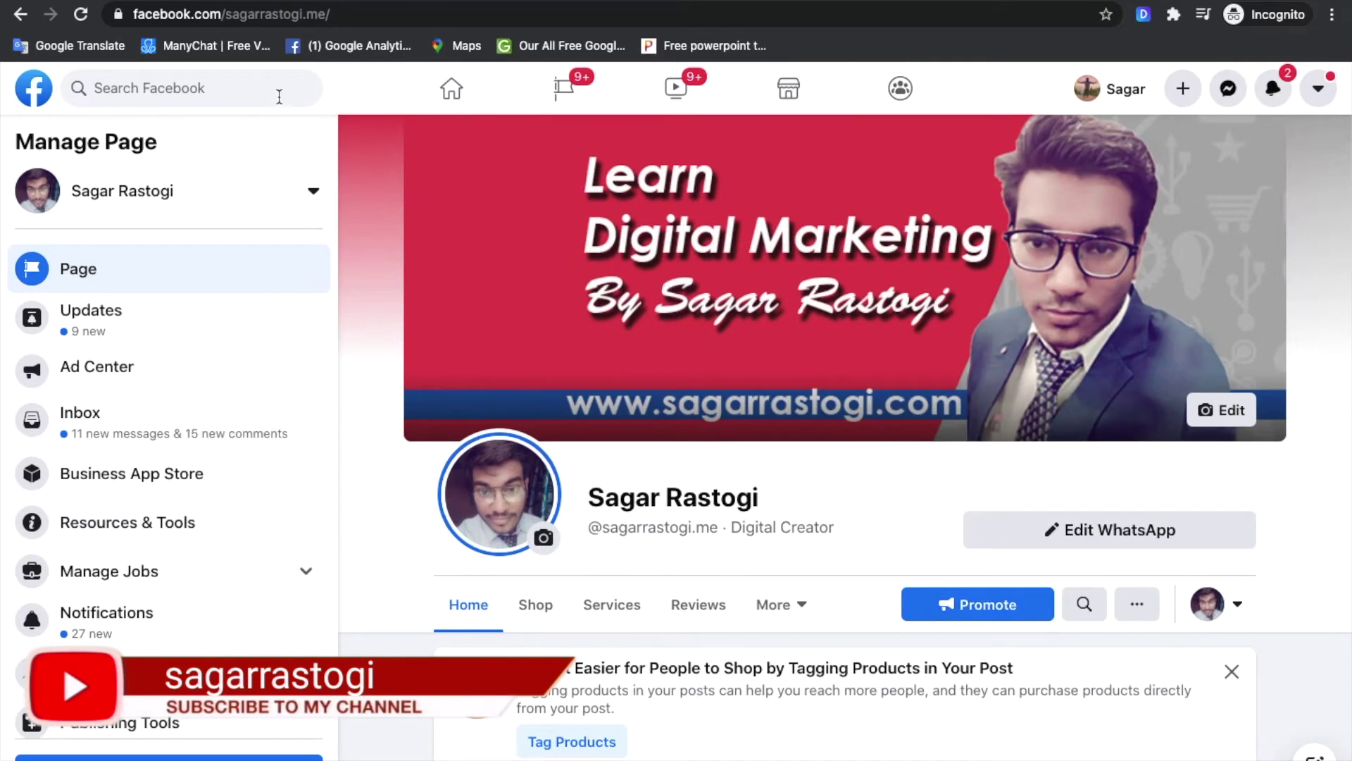
- Search Facebook for "buxom graphics" and open the Buxom Graphics page from the results
click(279, 97)
text(bux)
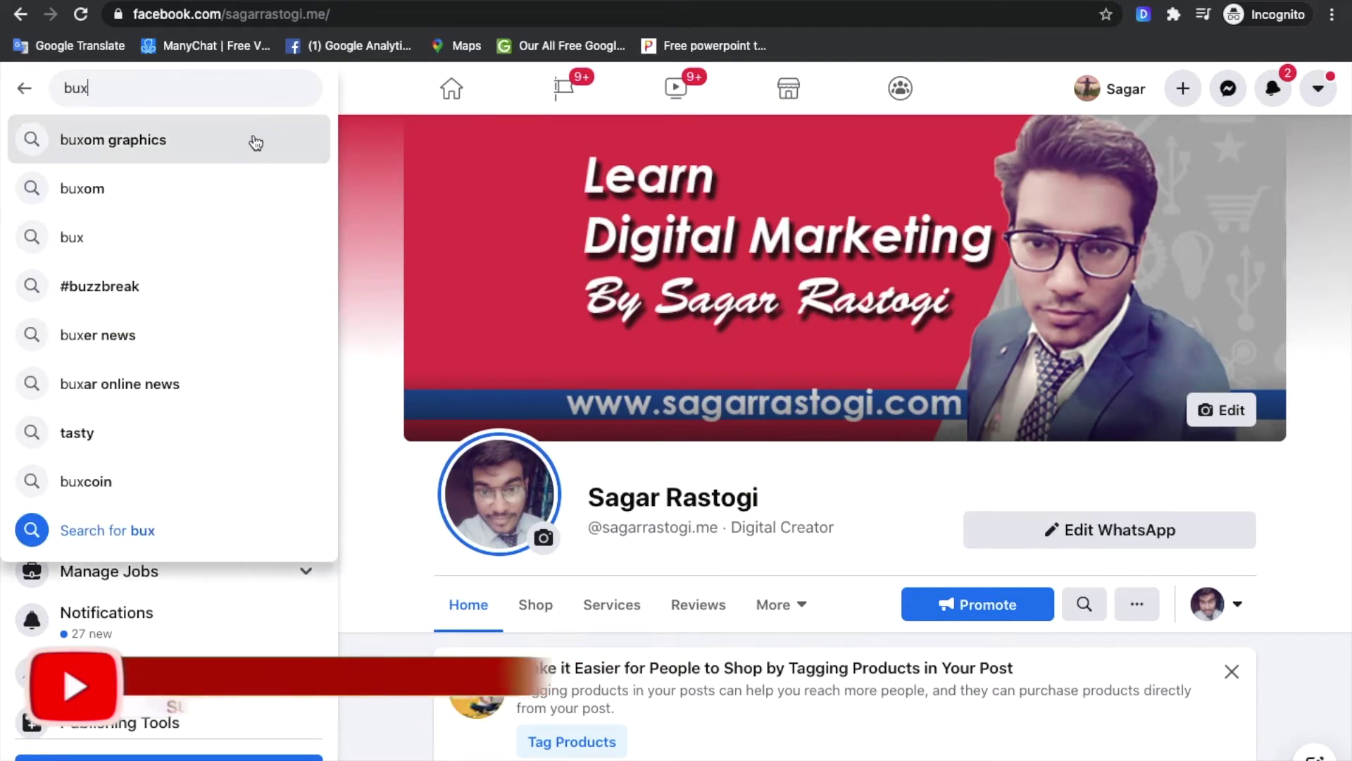
key(Escape)
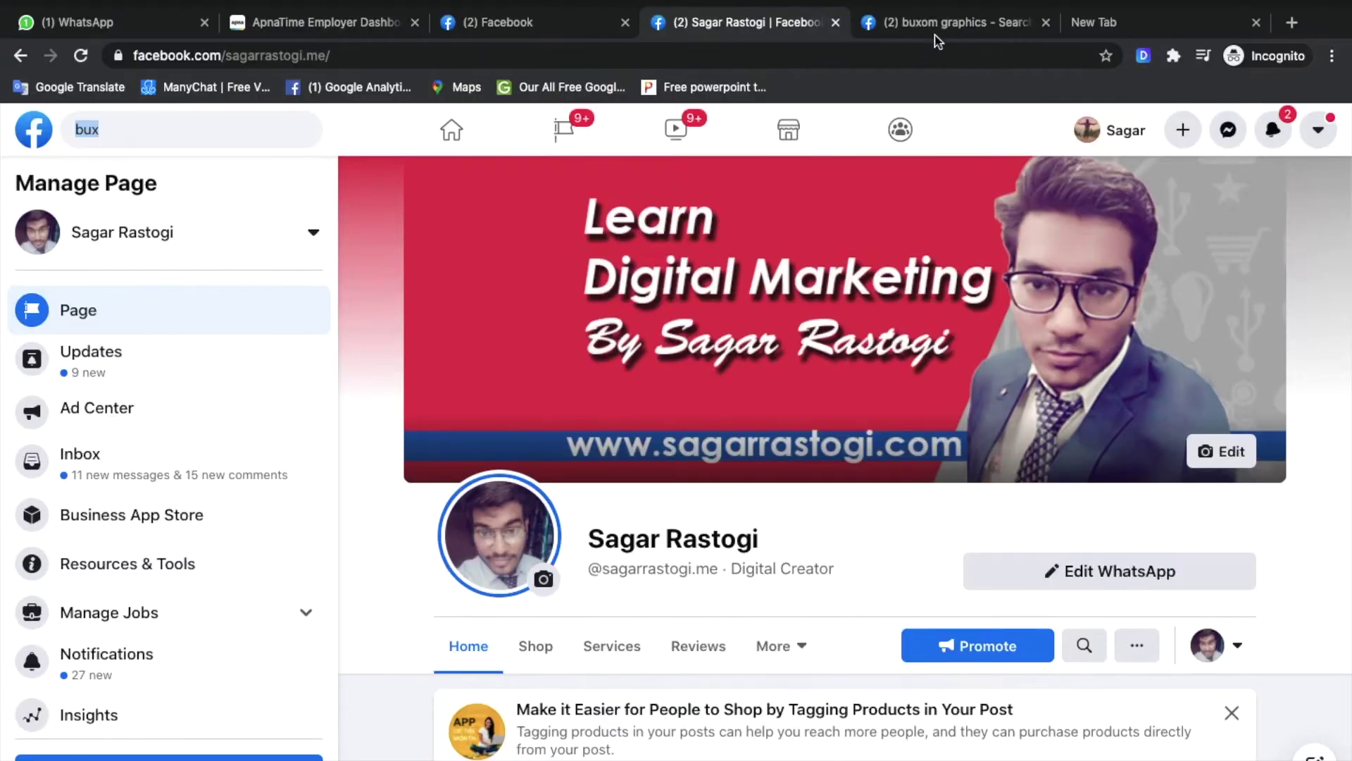
click(948, 23)
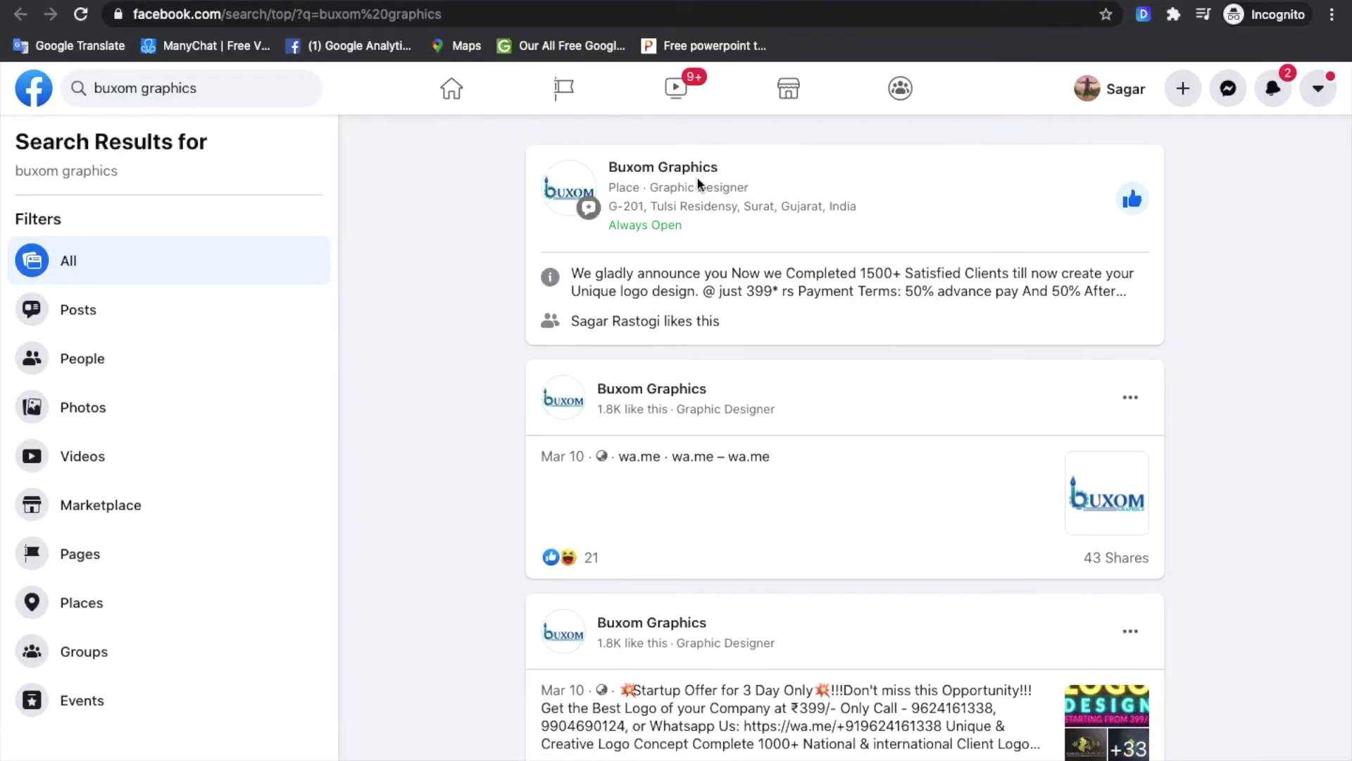
click(698, 175)
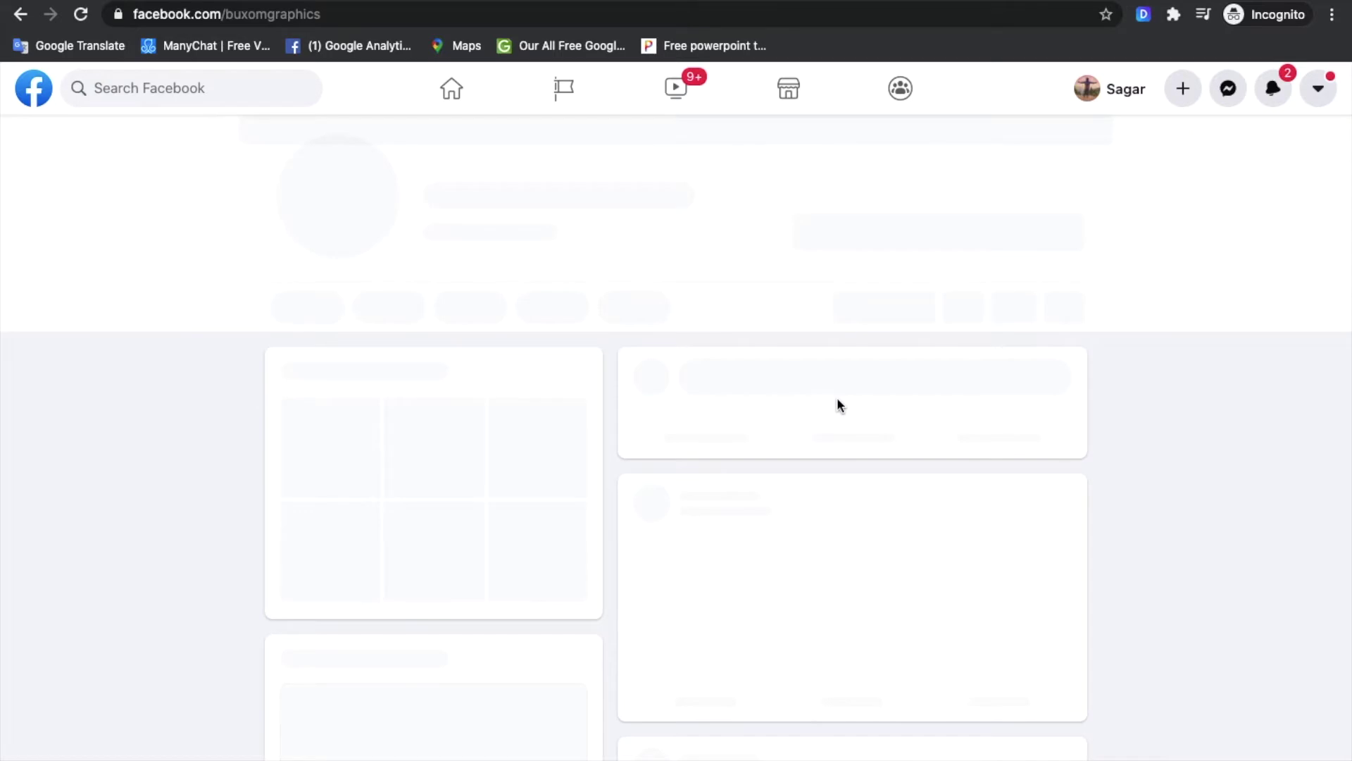
- Browse forward and back through the logo cards in Buxom Graphics' March 10 carousel post
scroll(837, 400, down, 10)
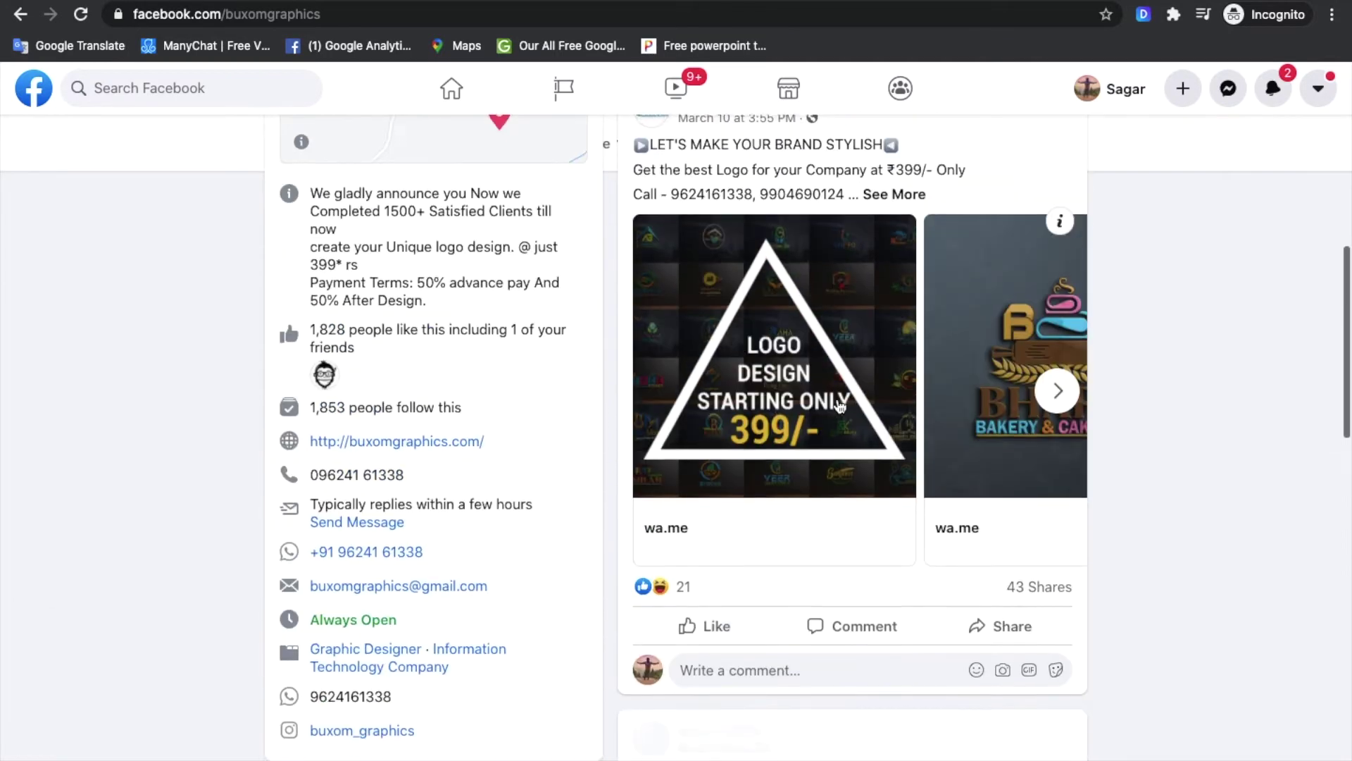
scroll(840, 405, up, 1)
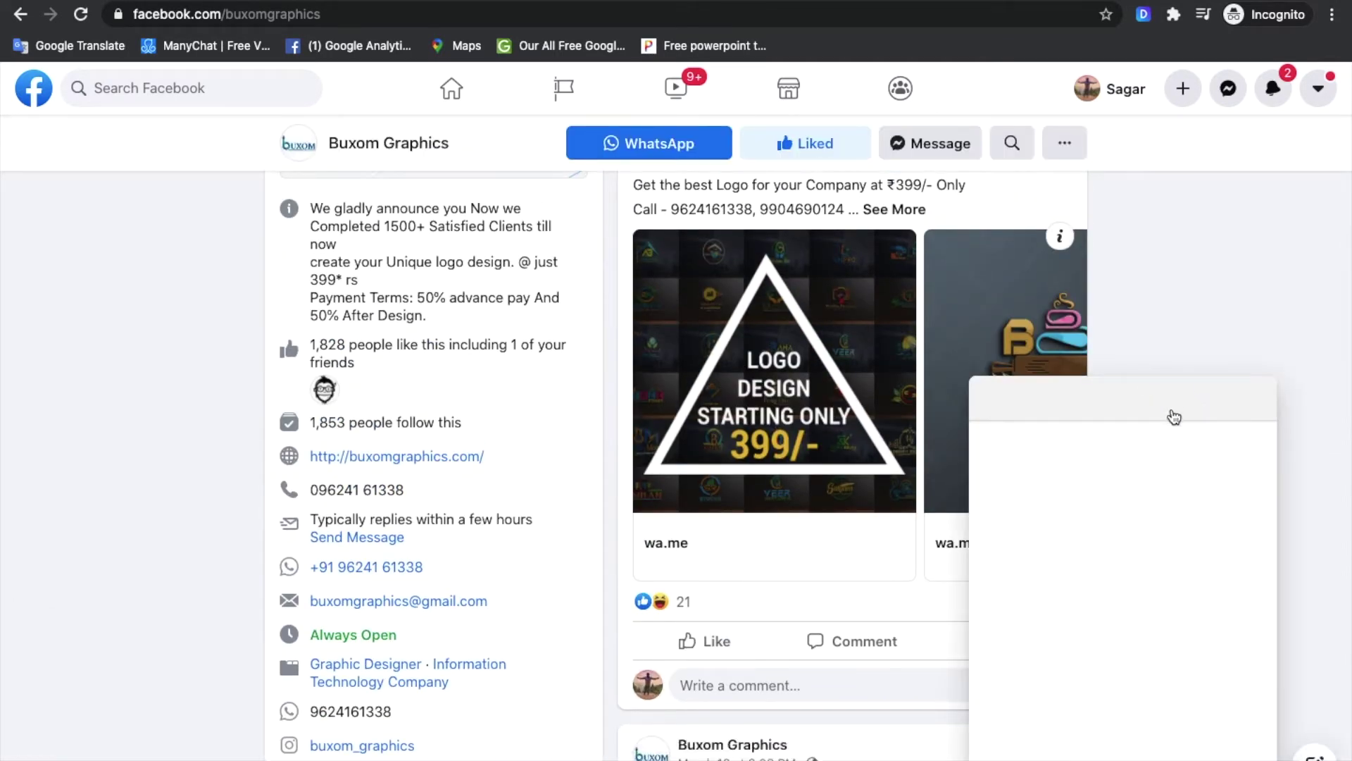
click(1057, 406)
scroll(1056, 406, up, 2)
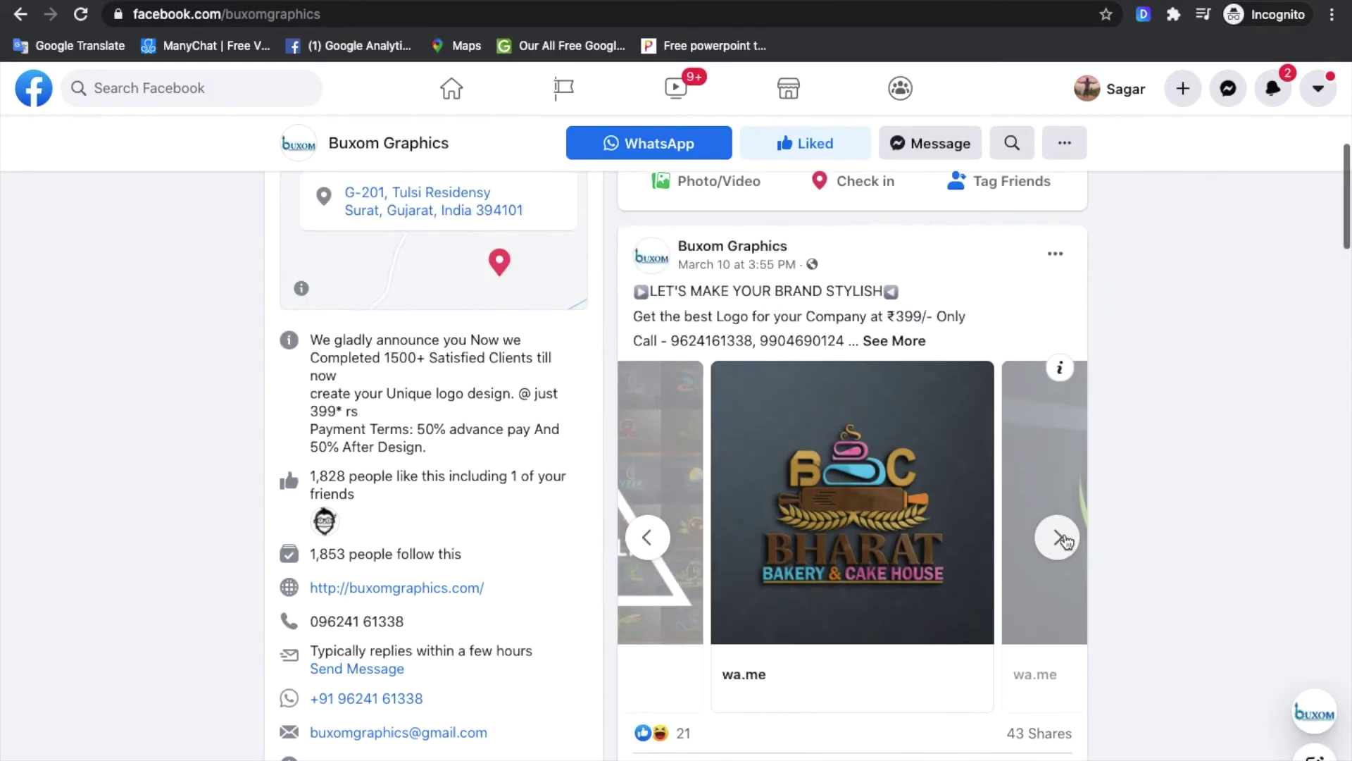
click(1060, 539)
click(1060, 538)
click(1060, 539)
click(1060, 538)
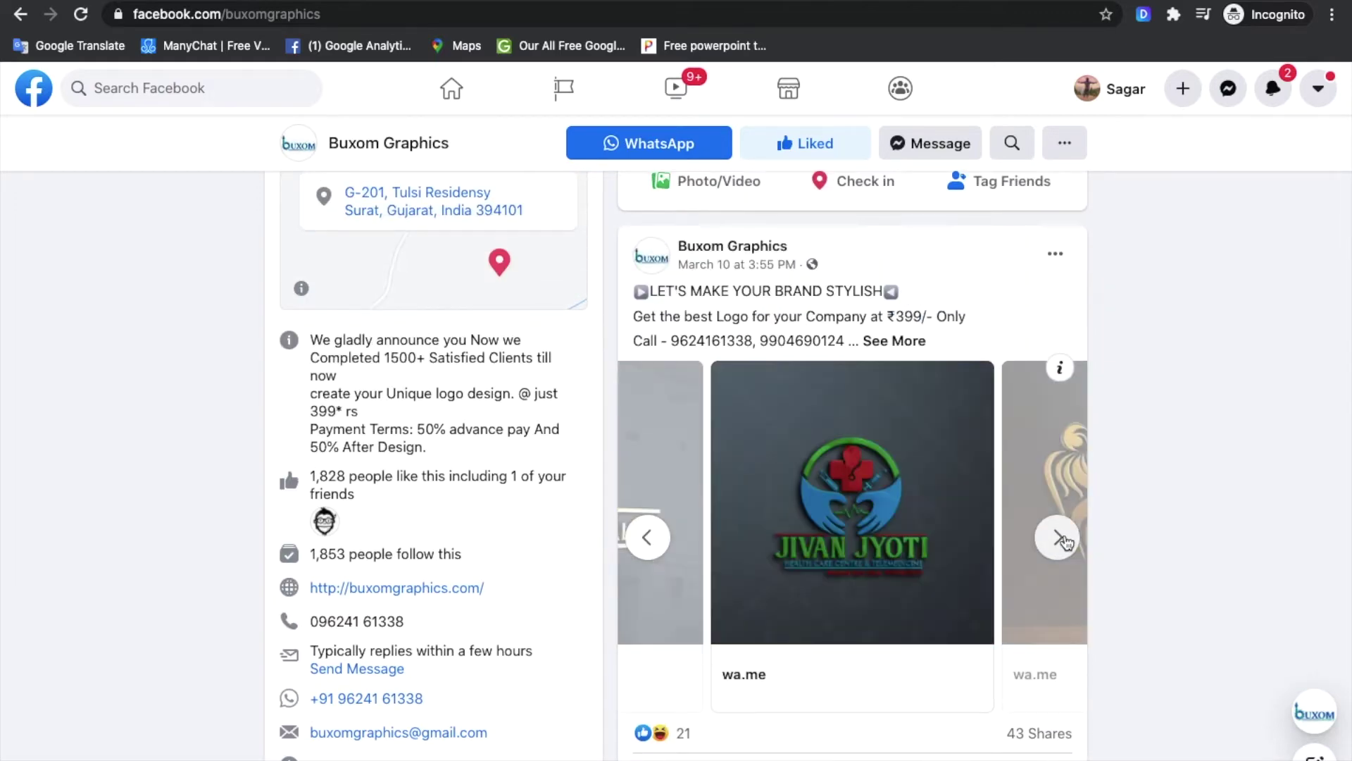
click(1060, 539)
click(1060, 539)
click(1060, 539)
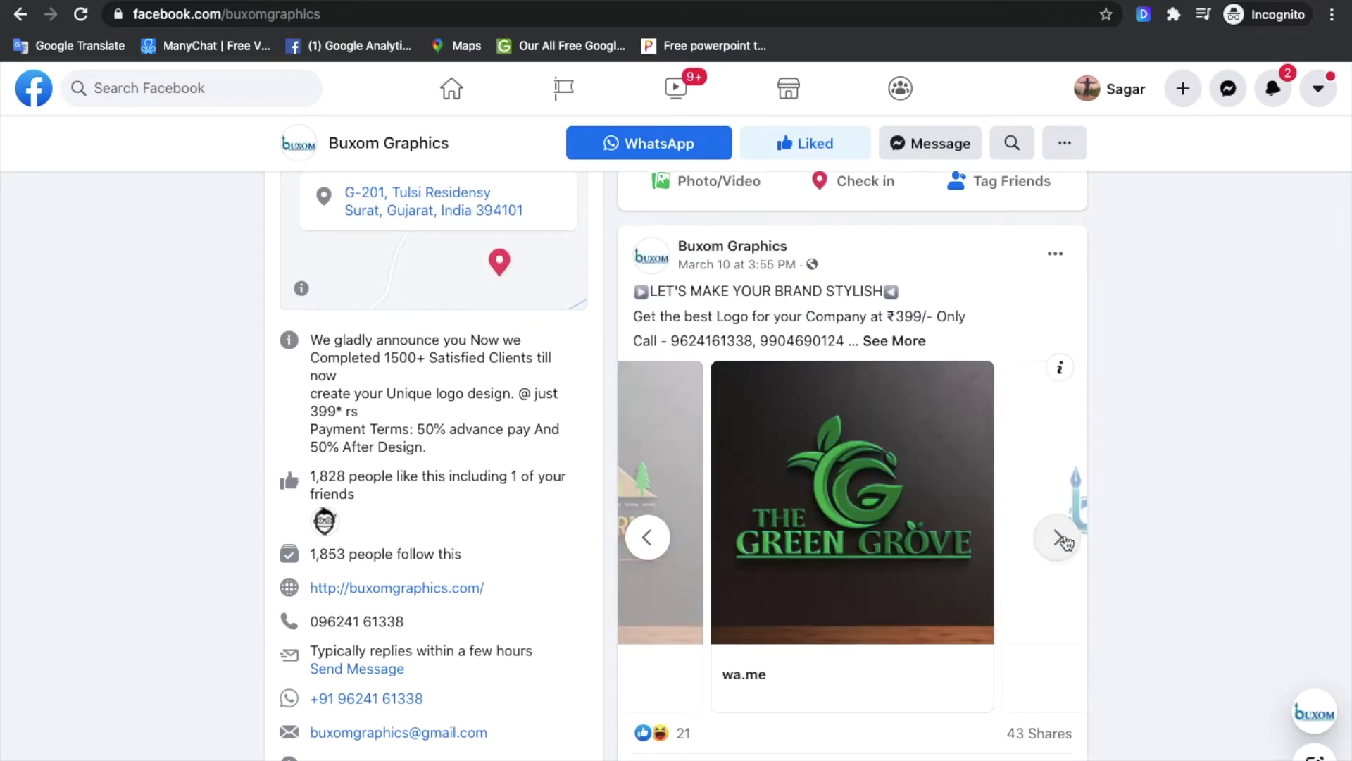
click(634, 543)
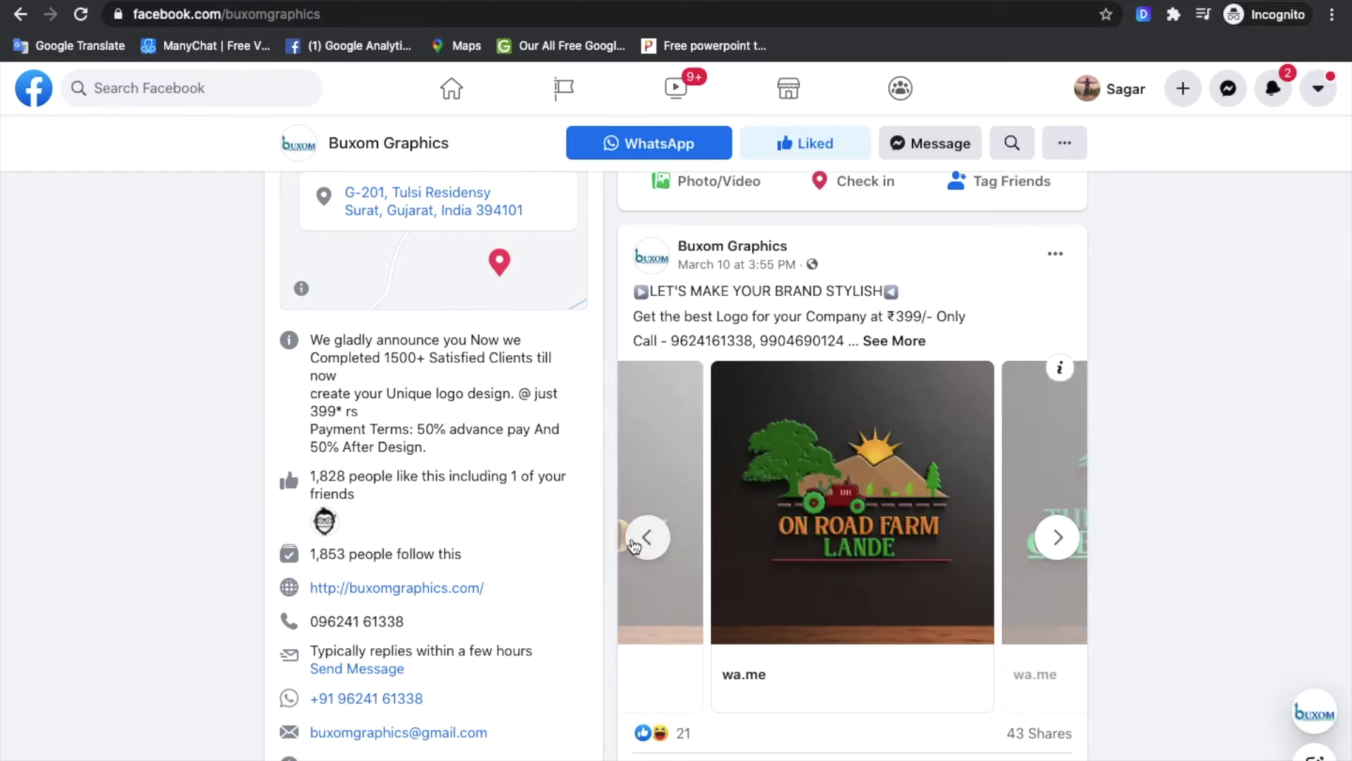
click(638, 542)
click(638, 543)
click(641, 542)
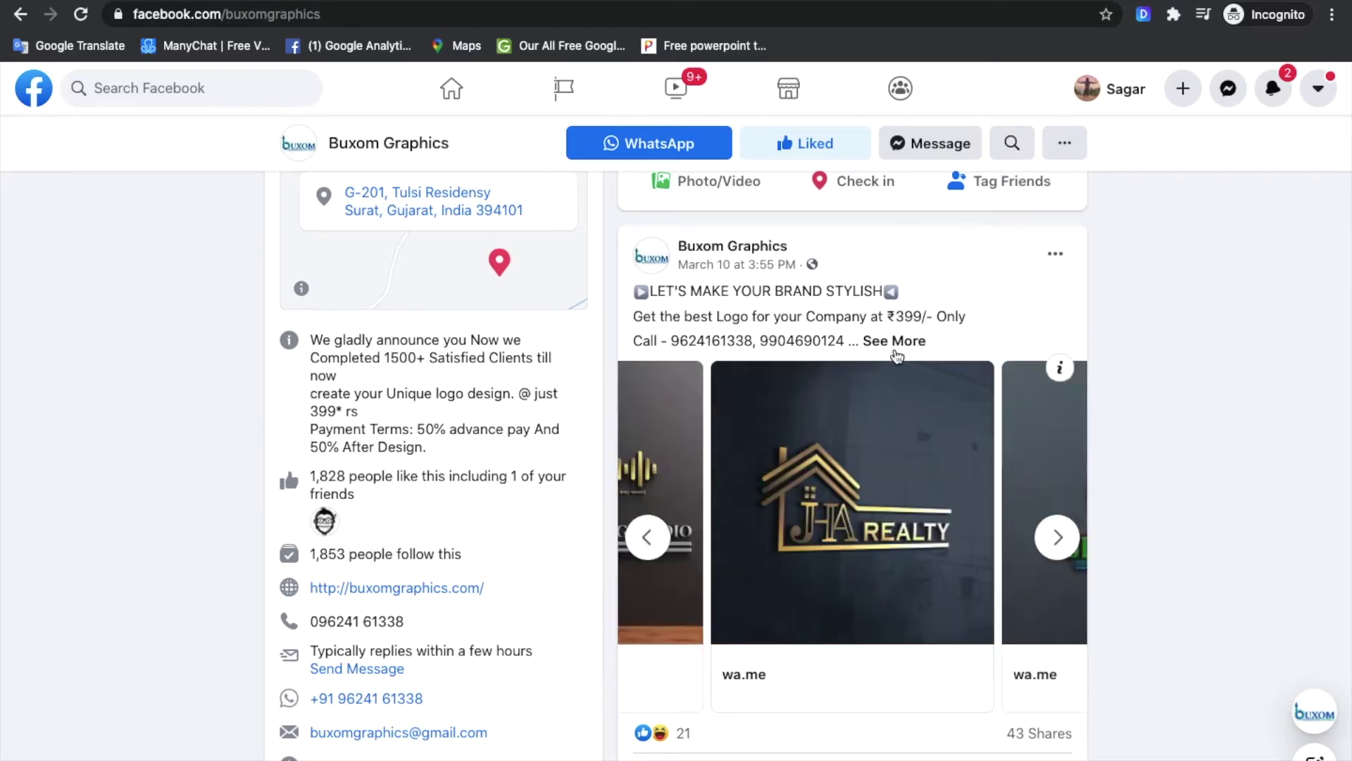
- Expand the carousel post's full caption, read its offer details and hashtags, and return to its logo cards
click(895, 345)
scroll(854, 485, down, 2)
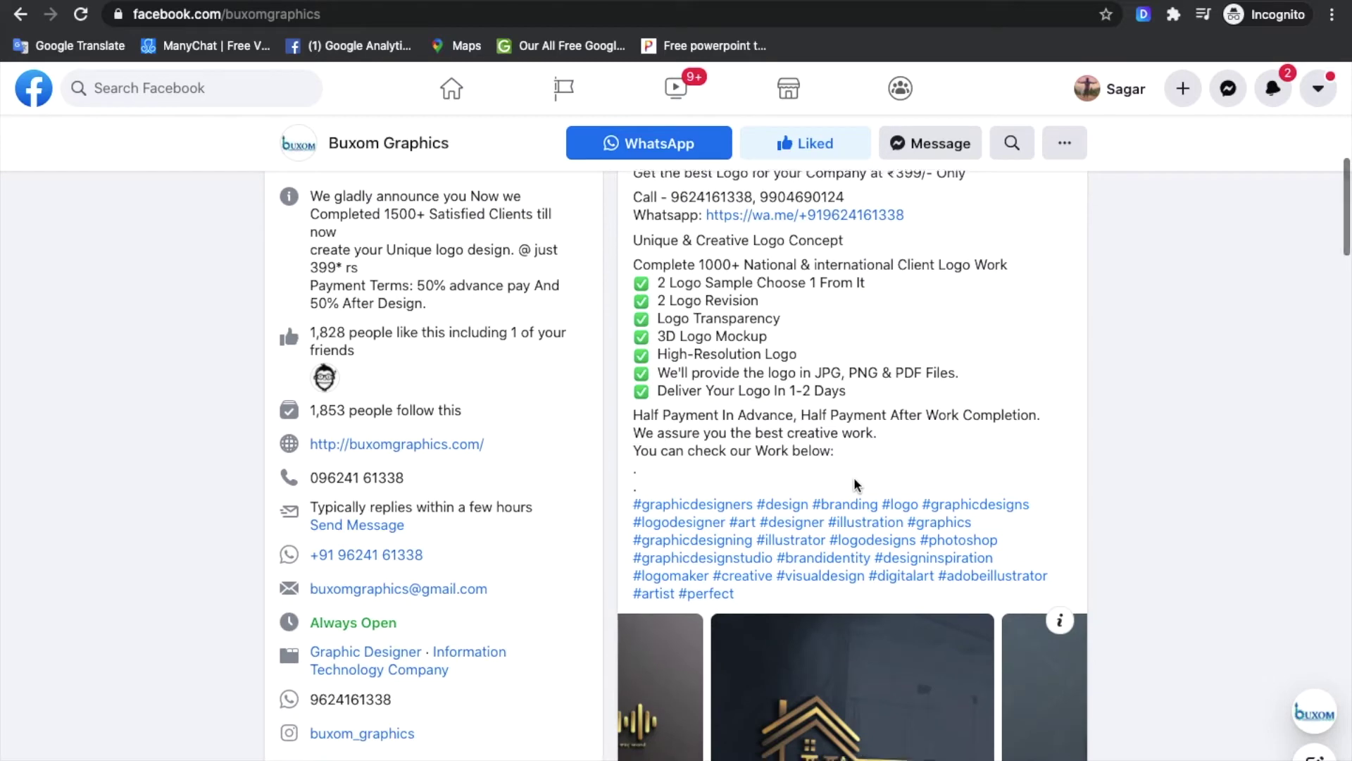
scroll(854, 485, down, 2)
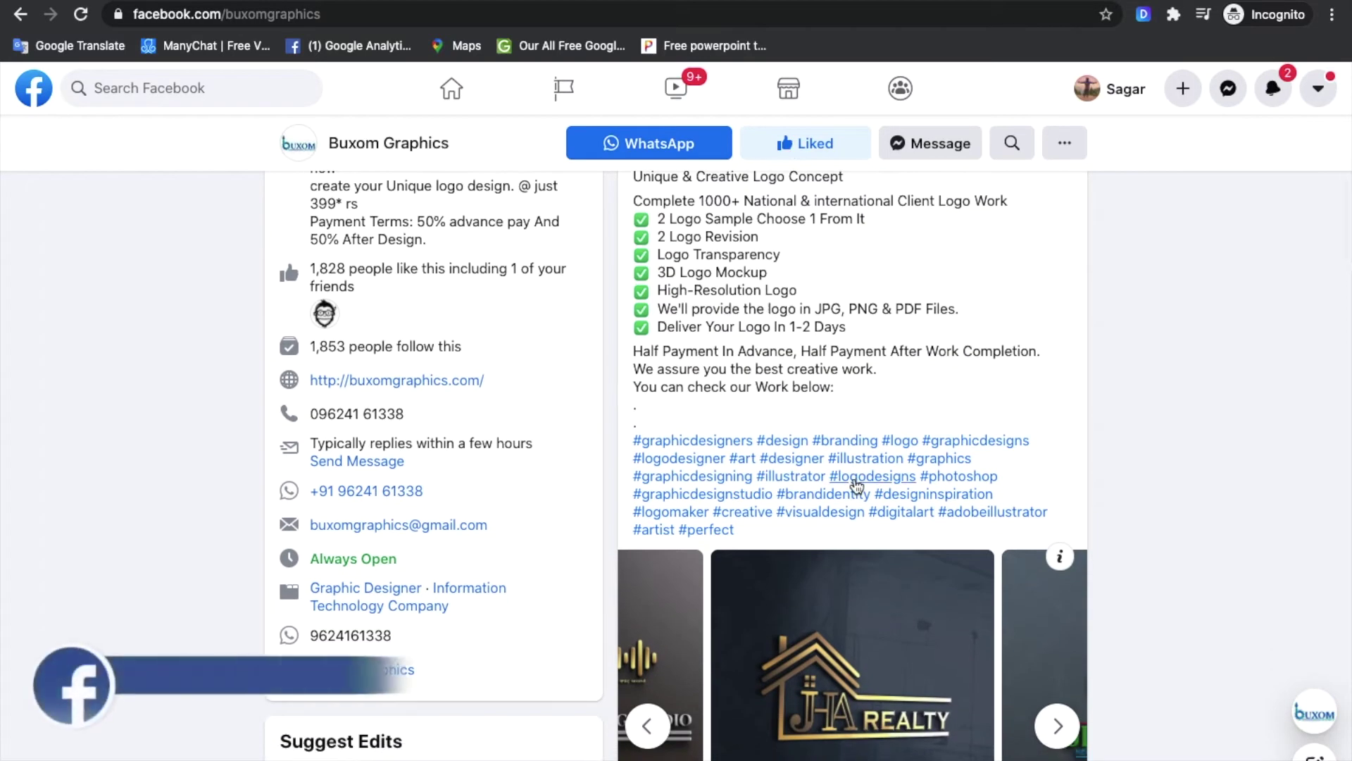
scroll(856, 484, up, 5)
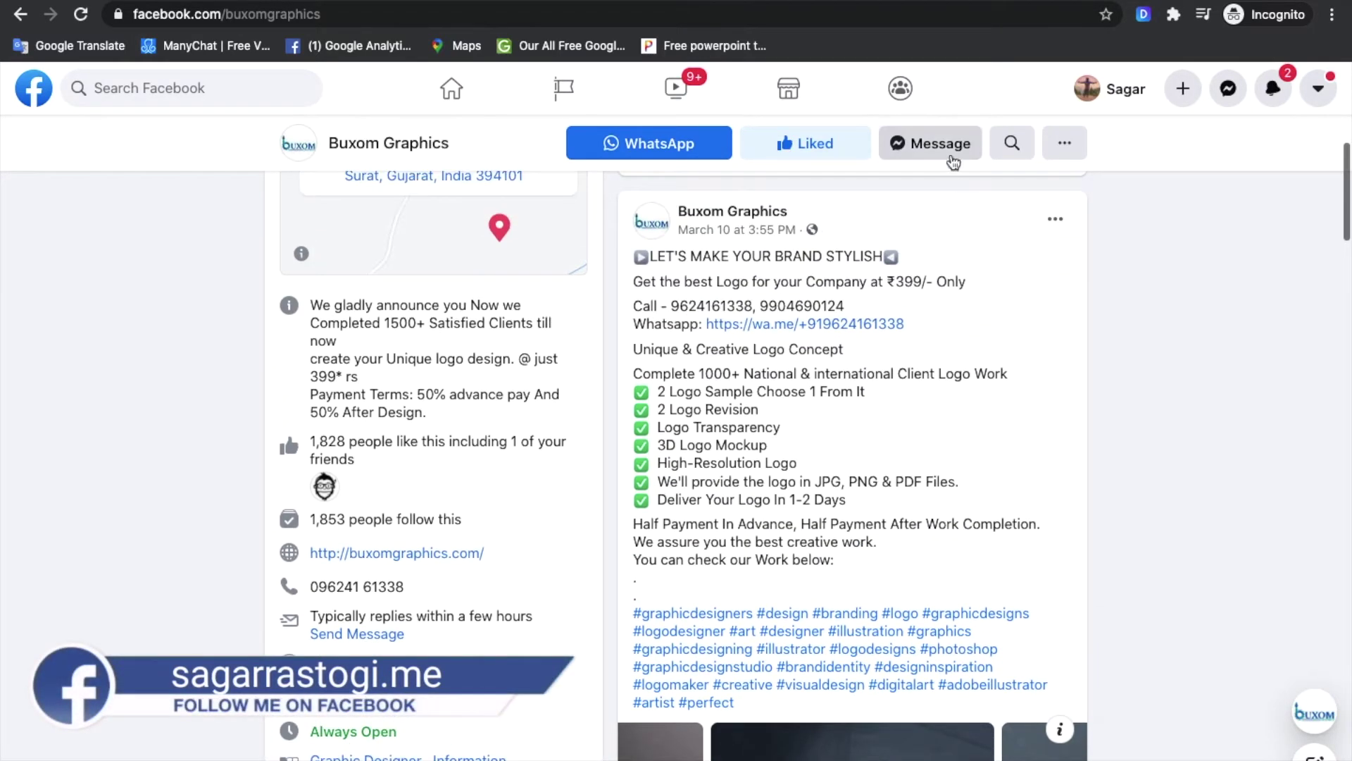
scroll(1073, 663, down, 7)
click(1058, 651)
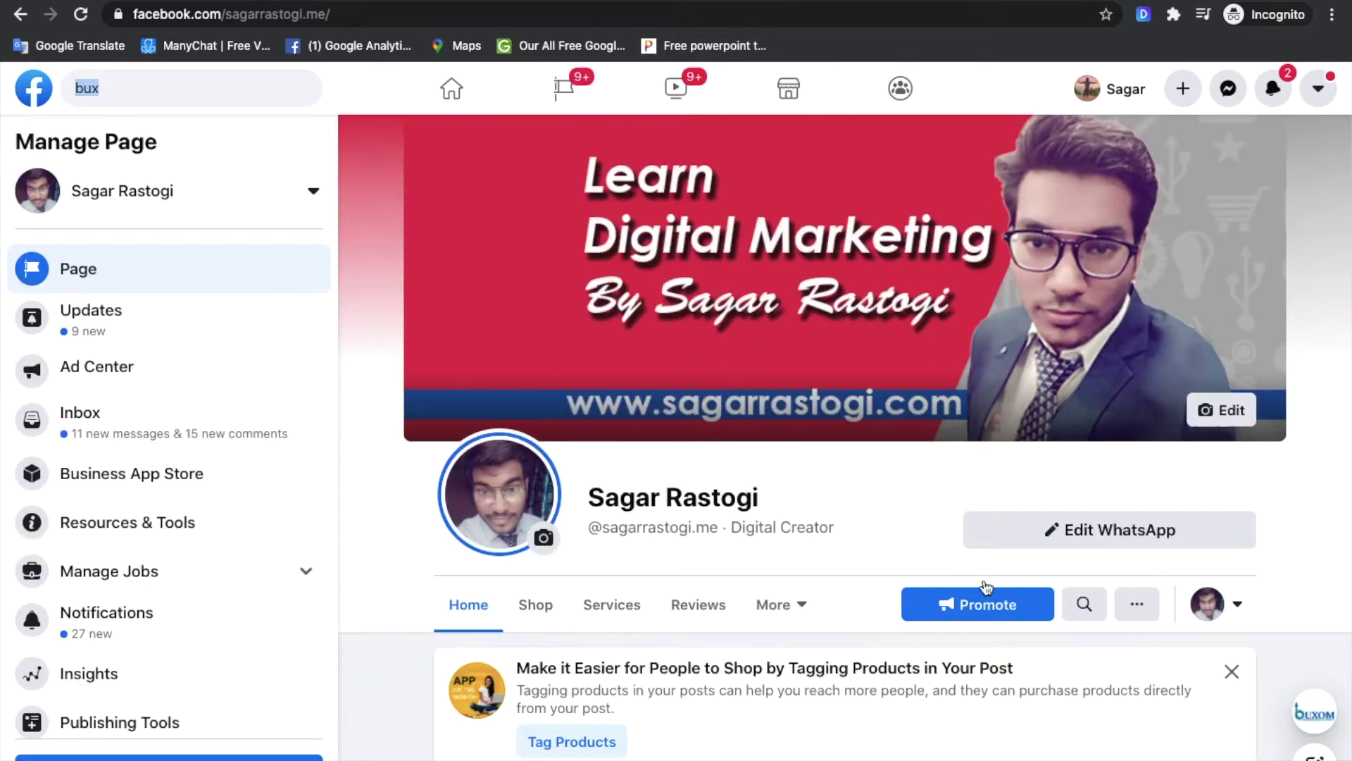
- Check the post composer on the managed page for a carousel option and close it without posting
scroll(957, 537, down, 11)
click(965, 433)
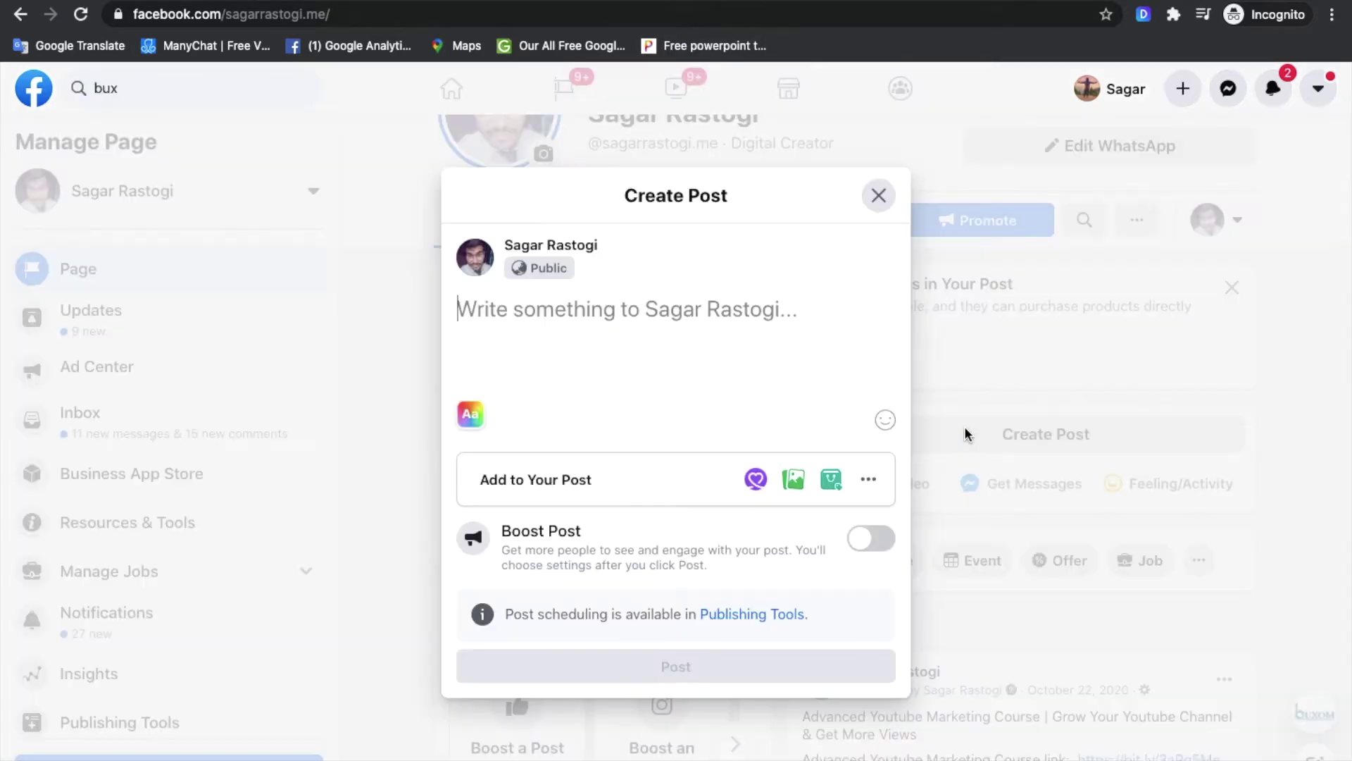
click(879, 195)
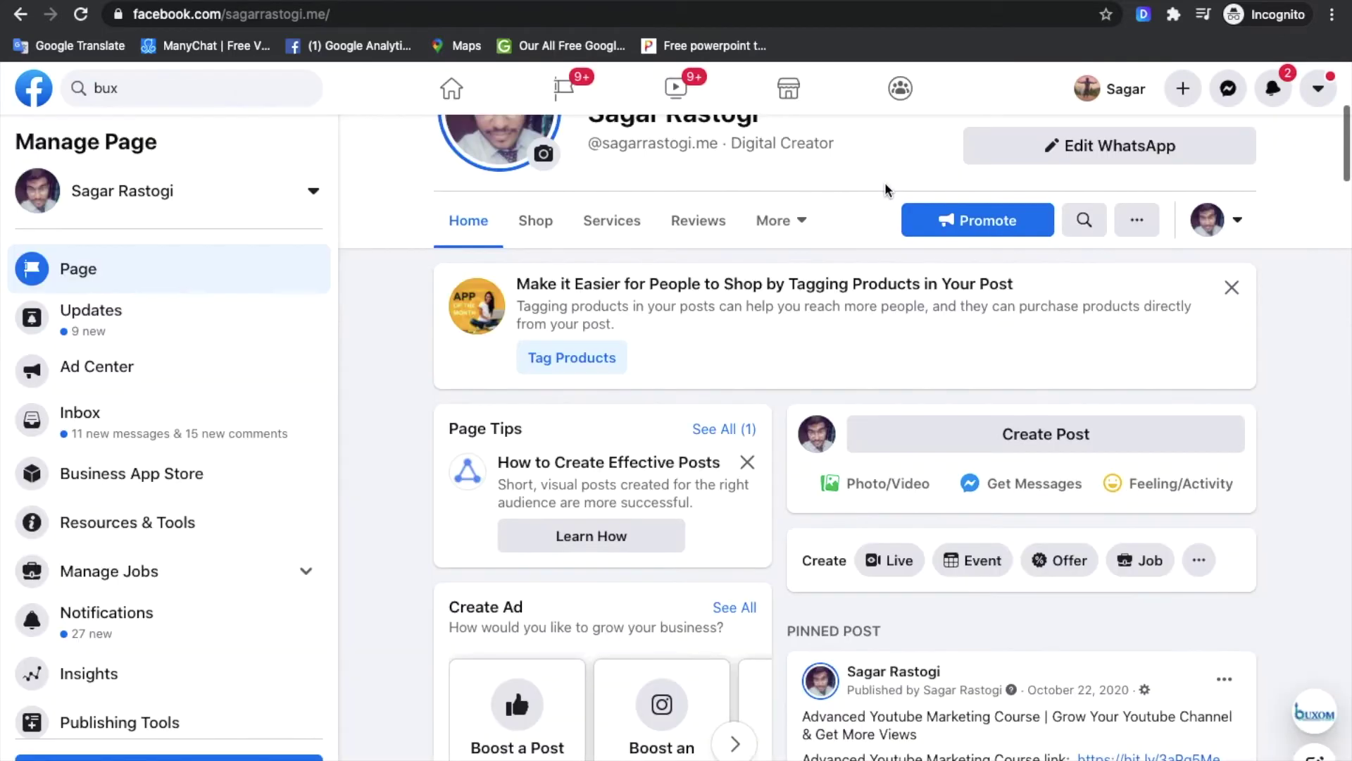
- Open the managed page's Publishing Tools and look through its list of sections down to Lead Ads Forms
scroll(172, 514, down, 3)
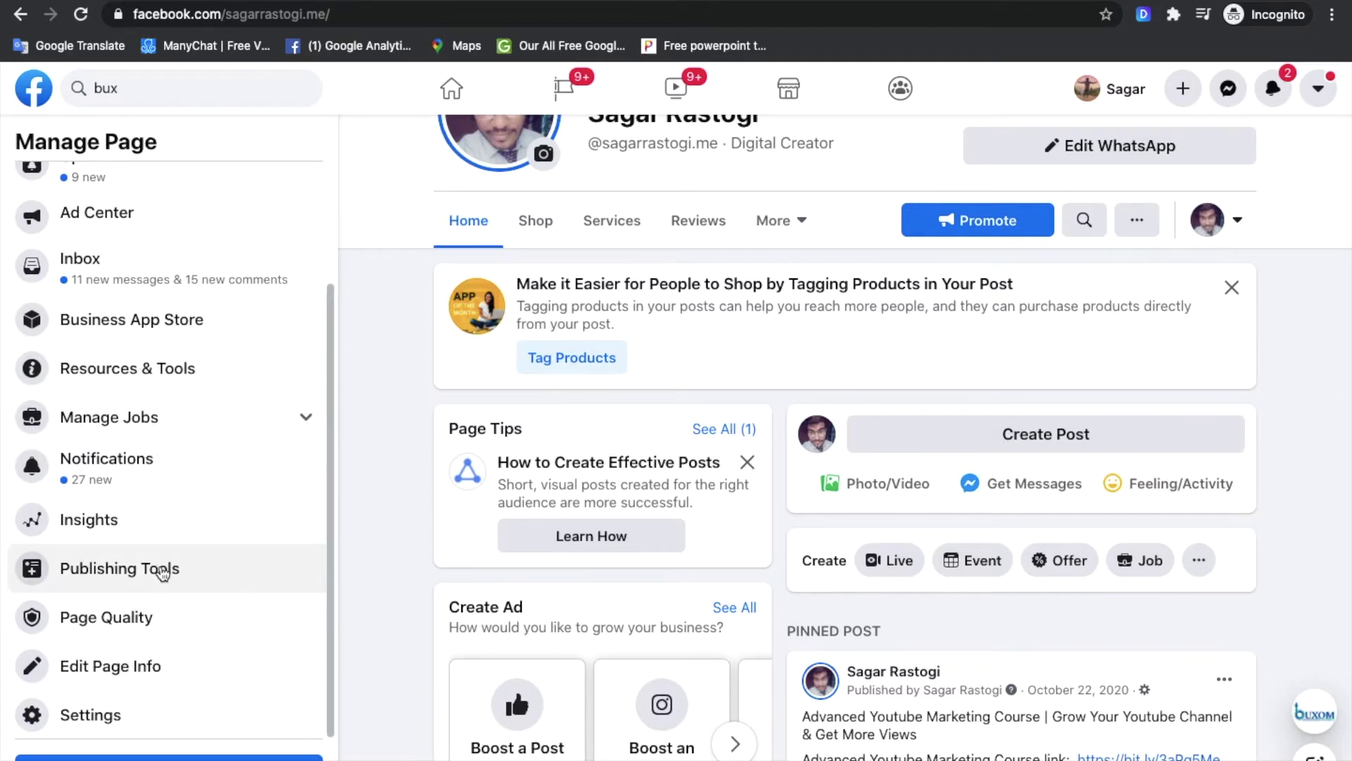
click(162, 572)
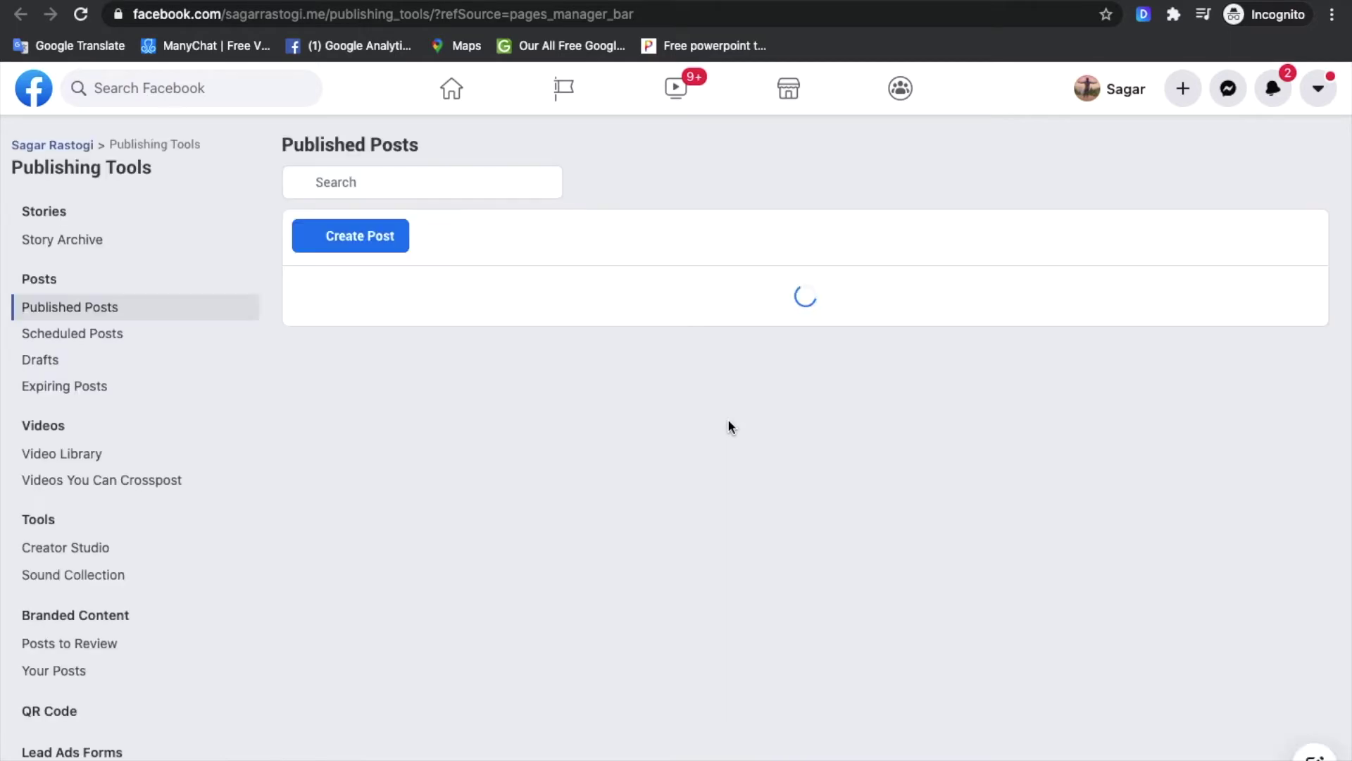
scroll(130, 588, down, 3)
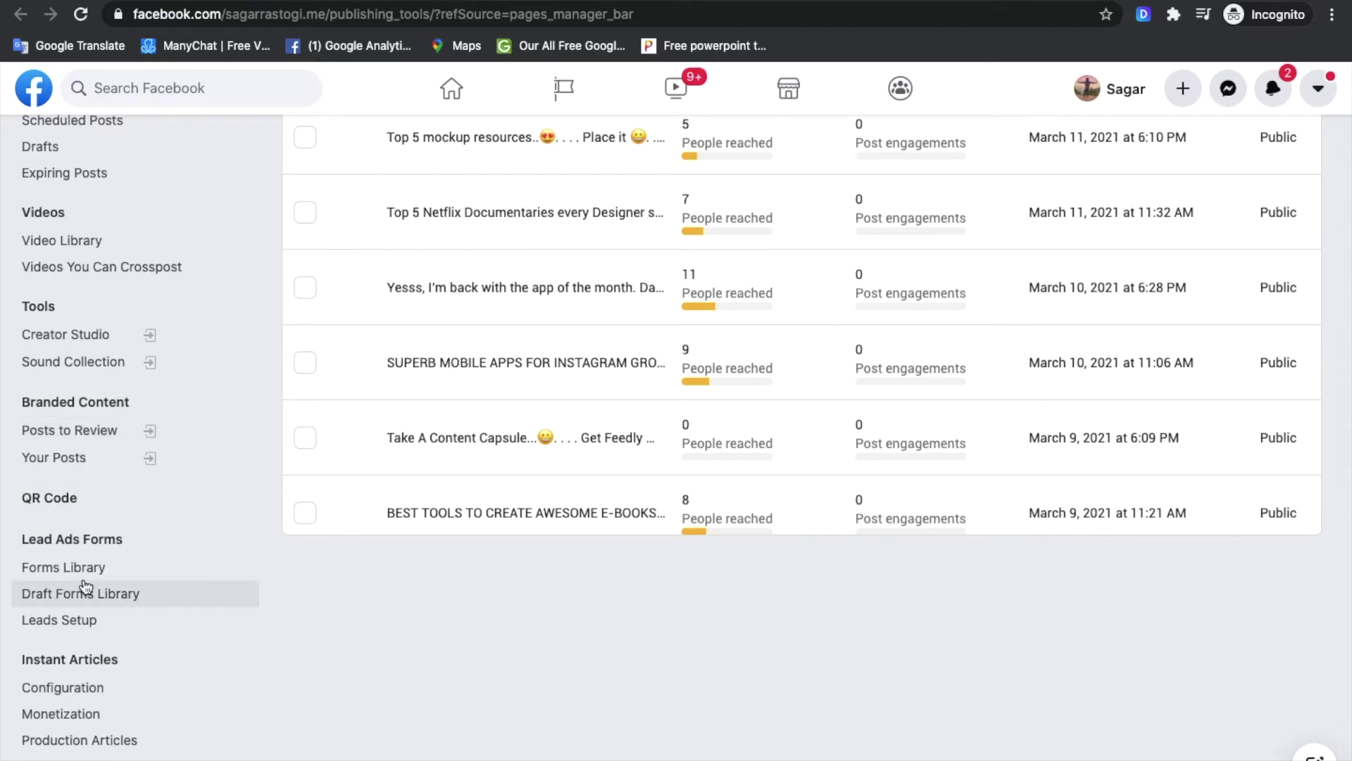
- Look through the remaining Publishing Tools sections, open Creator Studio, and start a new post for the page
scroll(85, 585, down, 3)
scroll(85, 585, down, 3)
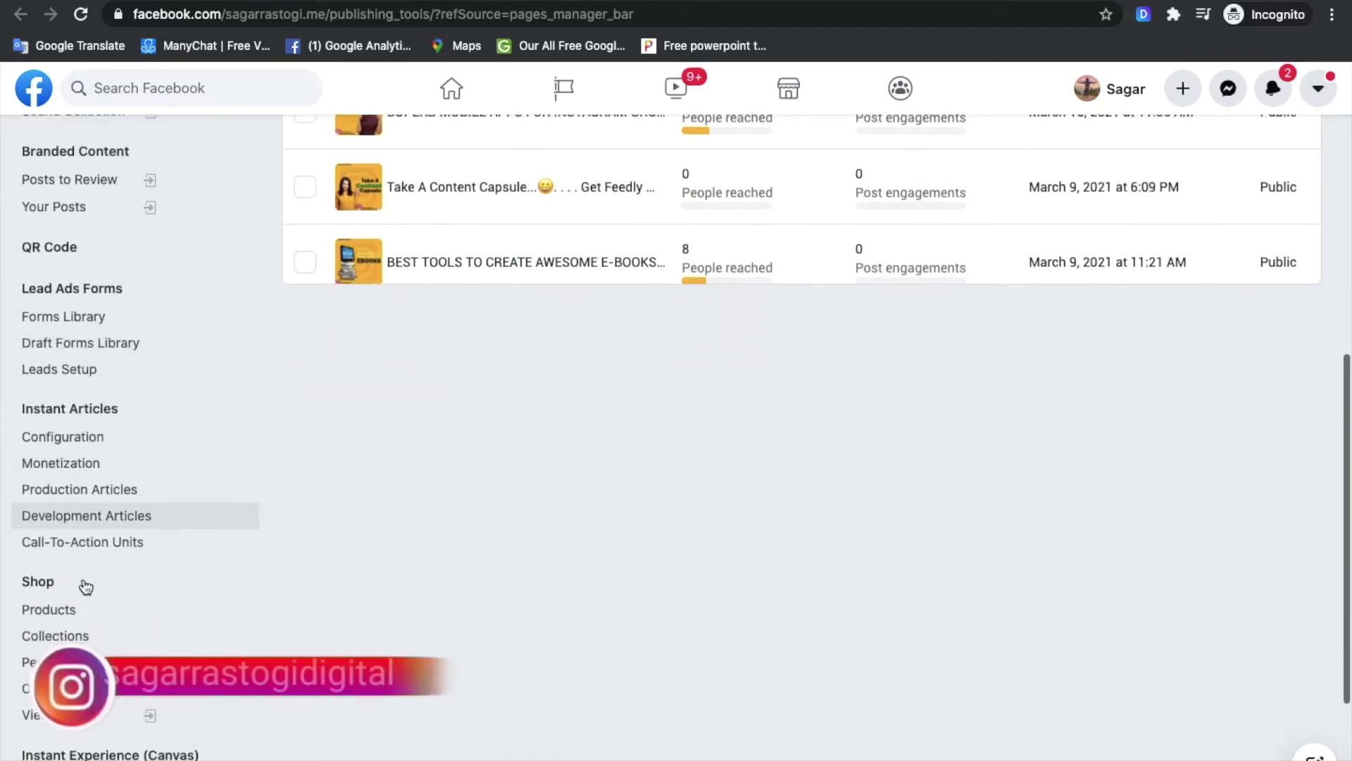
scroll(85, 585, up, 8)
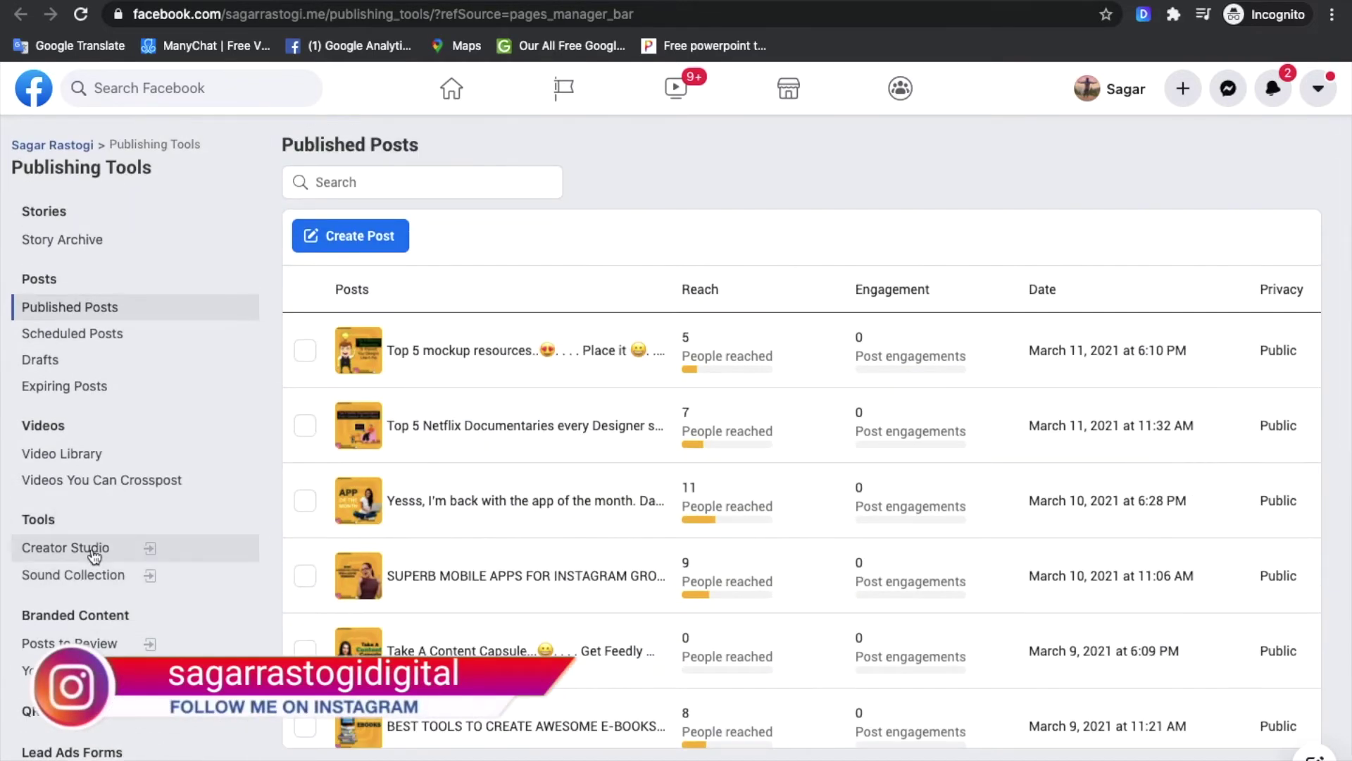
click(90, 549)
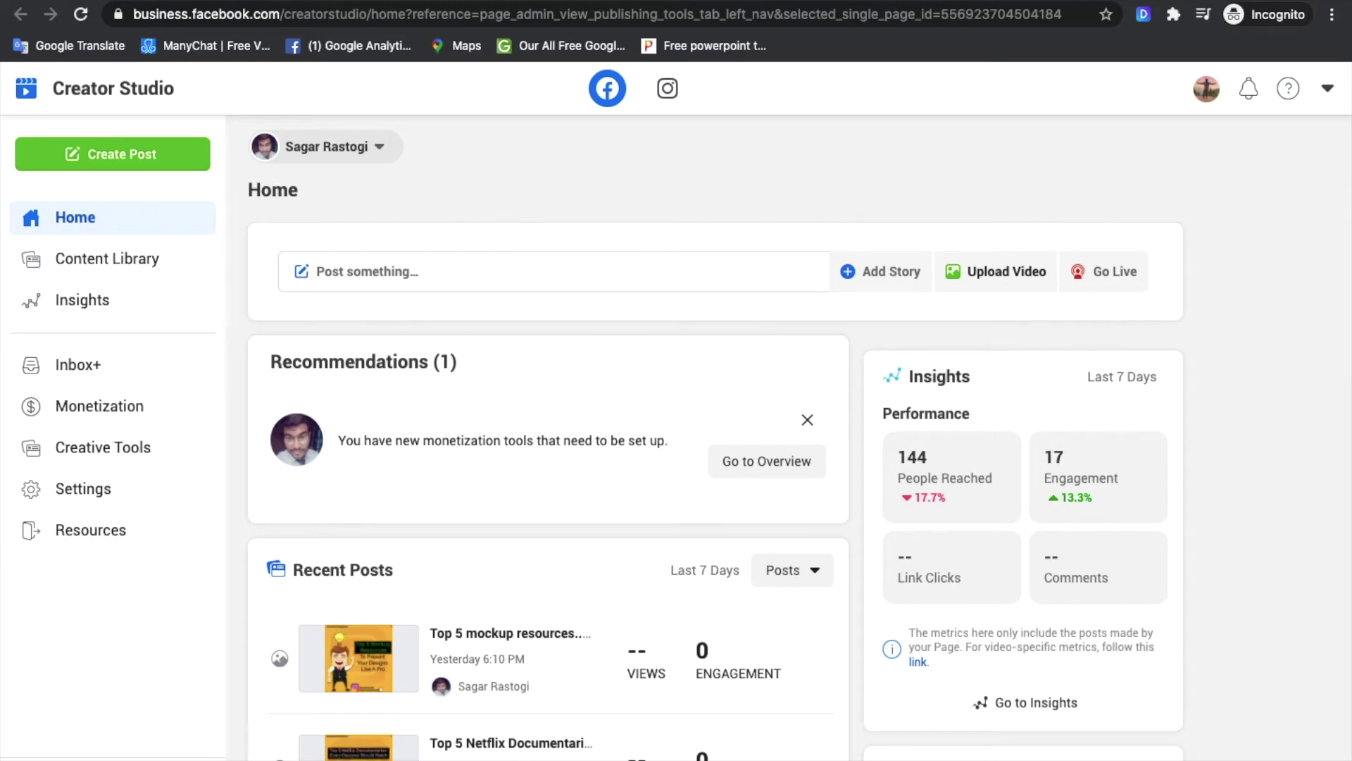
click(514, 282)
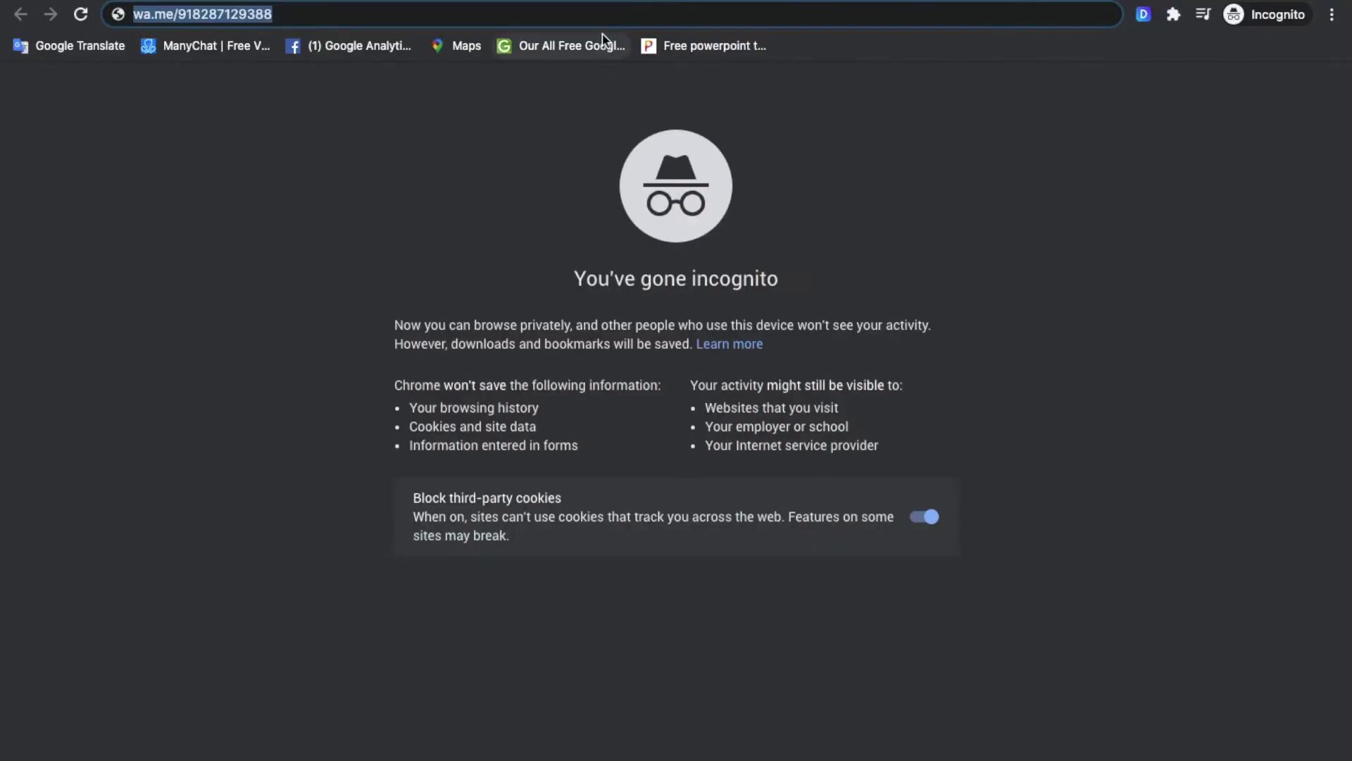
- Copy the full wa.me WhatsApp link from the blank browser tab's address and paste it as the new post's text
double_click(615, 24)
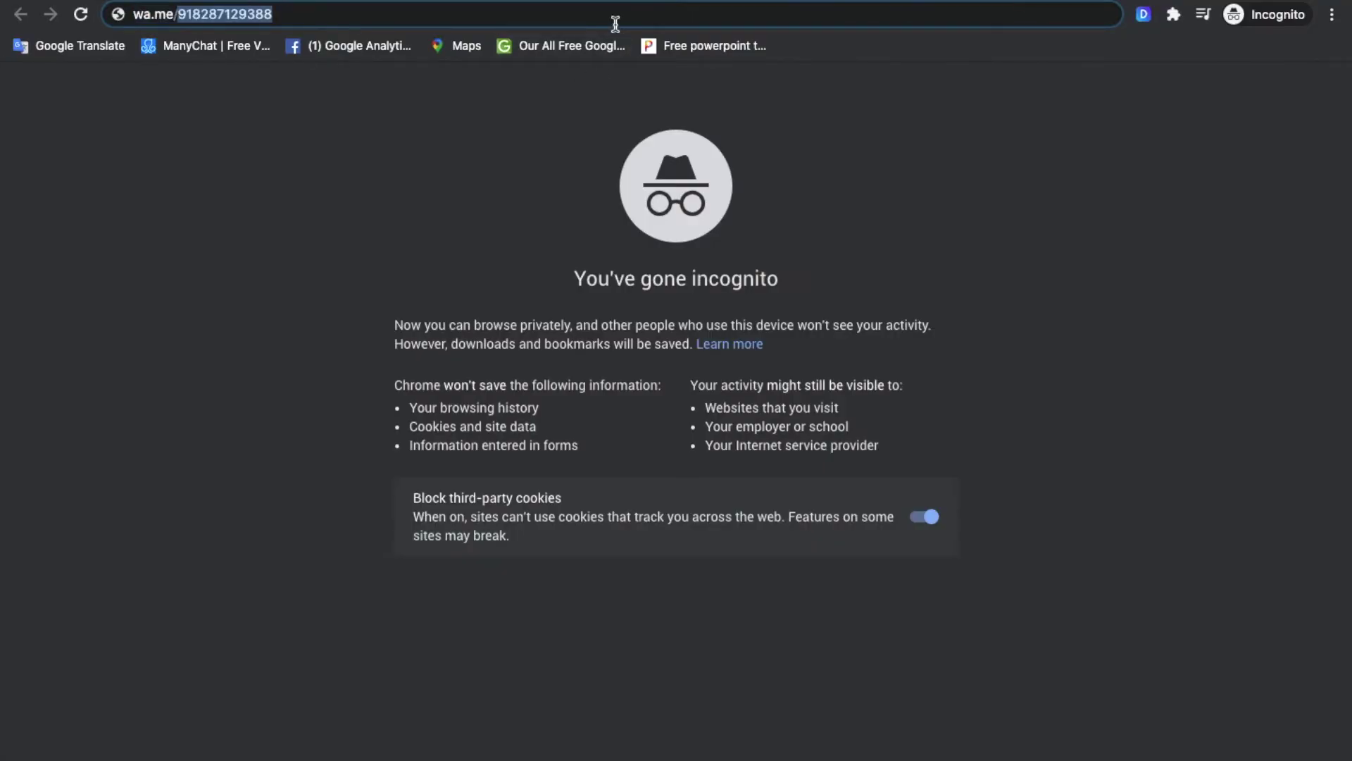
triple_click(614, 24)
key(ctrl+c)
key(ctrl+Tab)
key(ctrl+v)
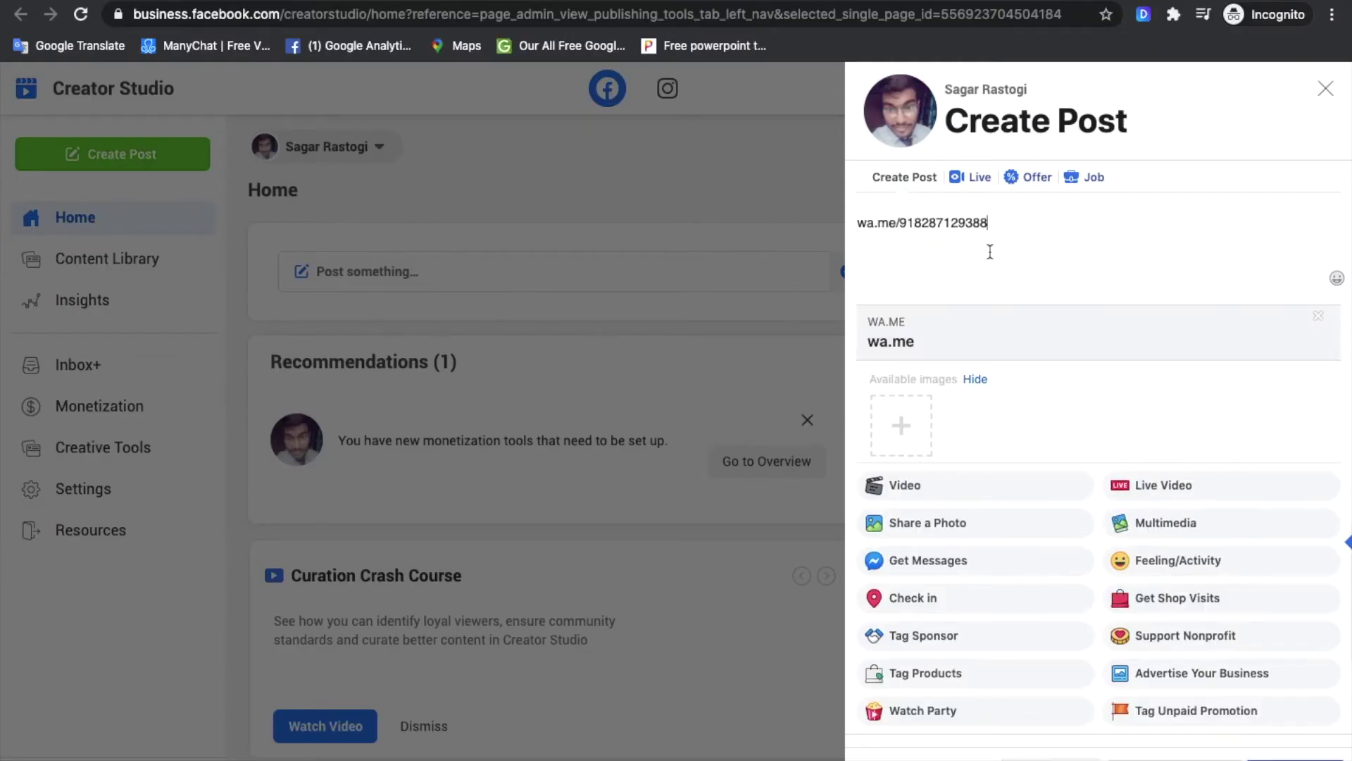
- Add website_YT_Course_2.png and website_YT_Course.png as images for the post's link preview
click(918, 430)
click(868, 53)
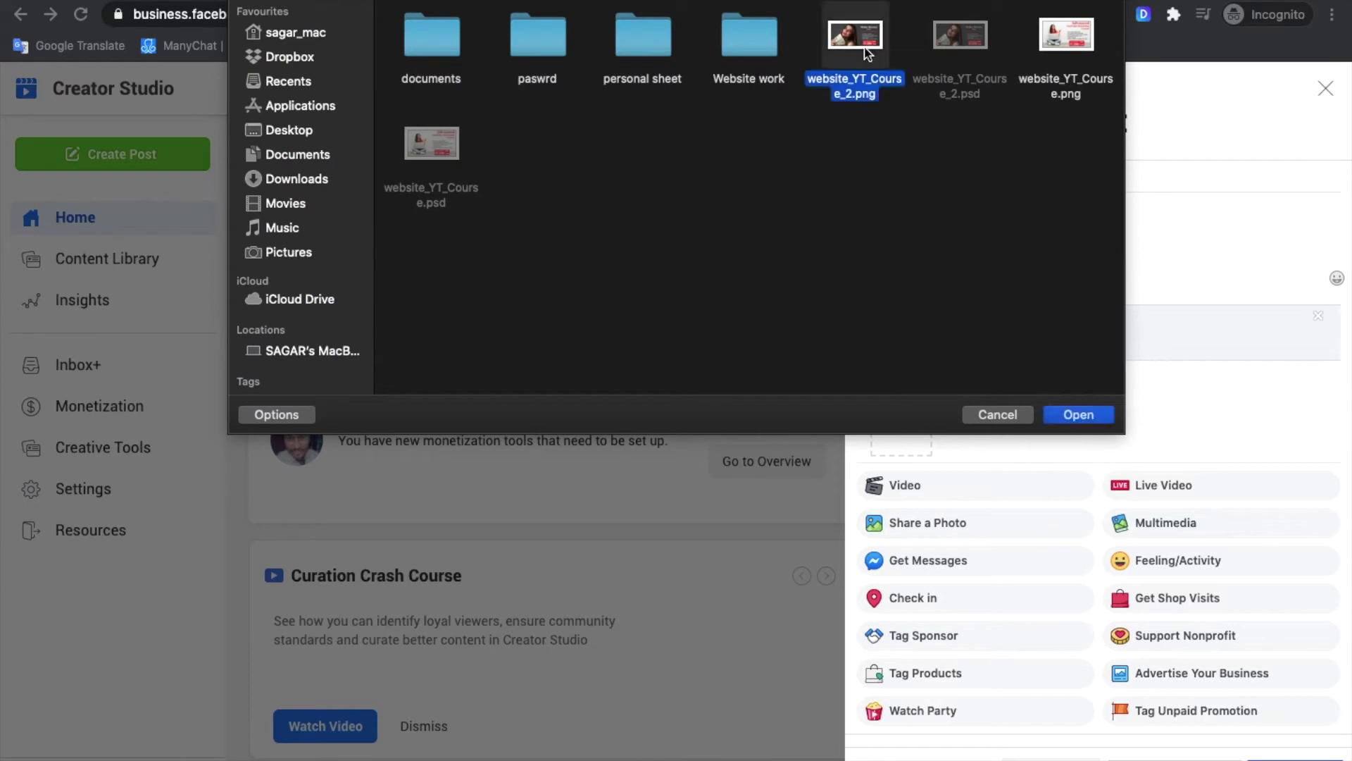
super+click(1056, 31)
click(1085, 411)
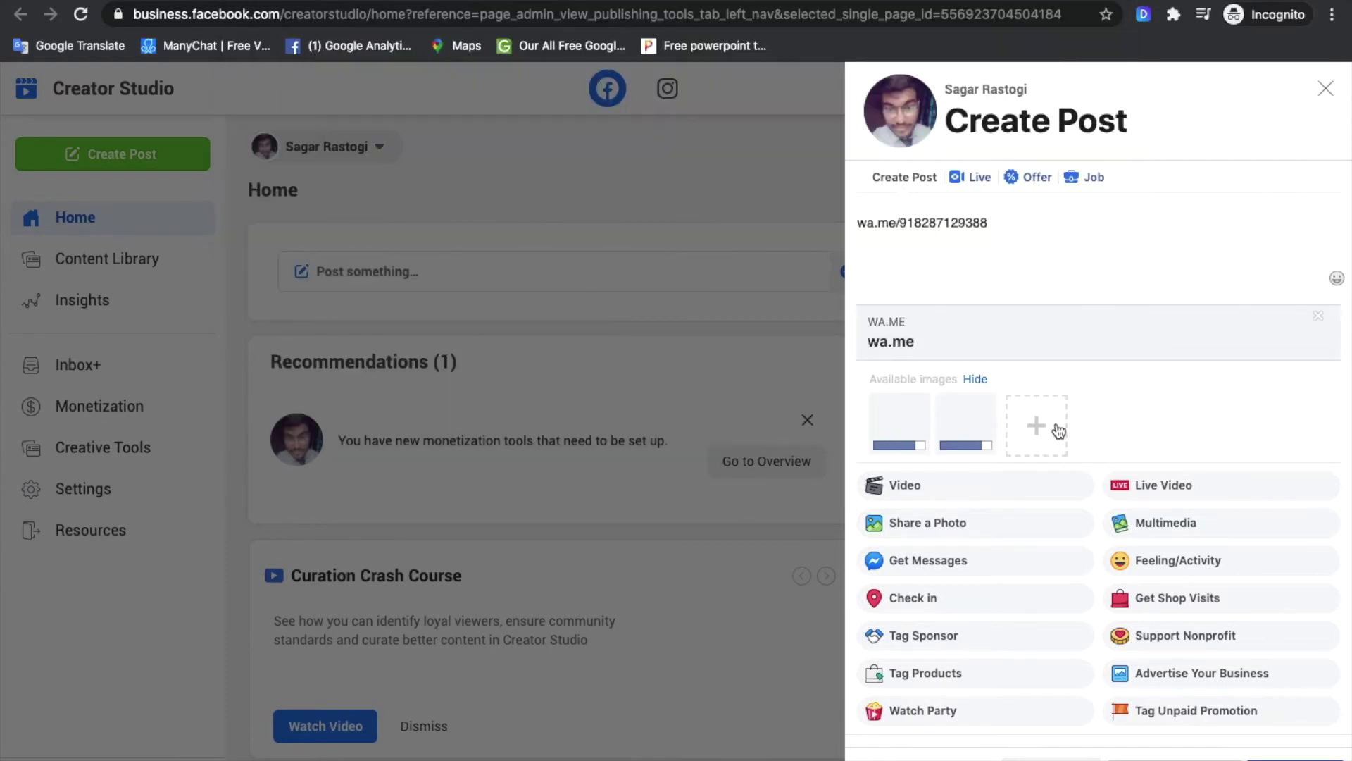
- Start adding more link preview images and browse to the ads images folder
click(1059, 432)
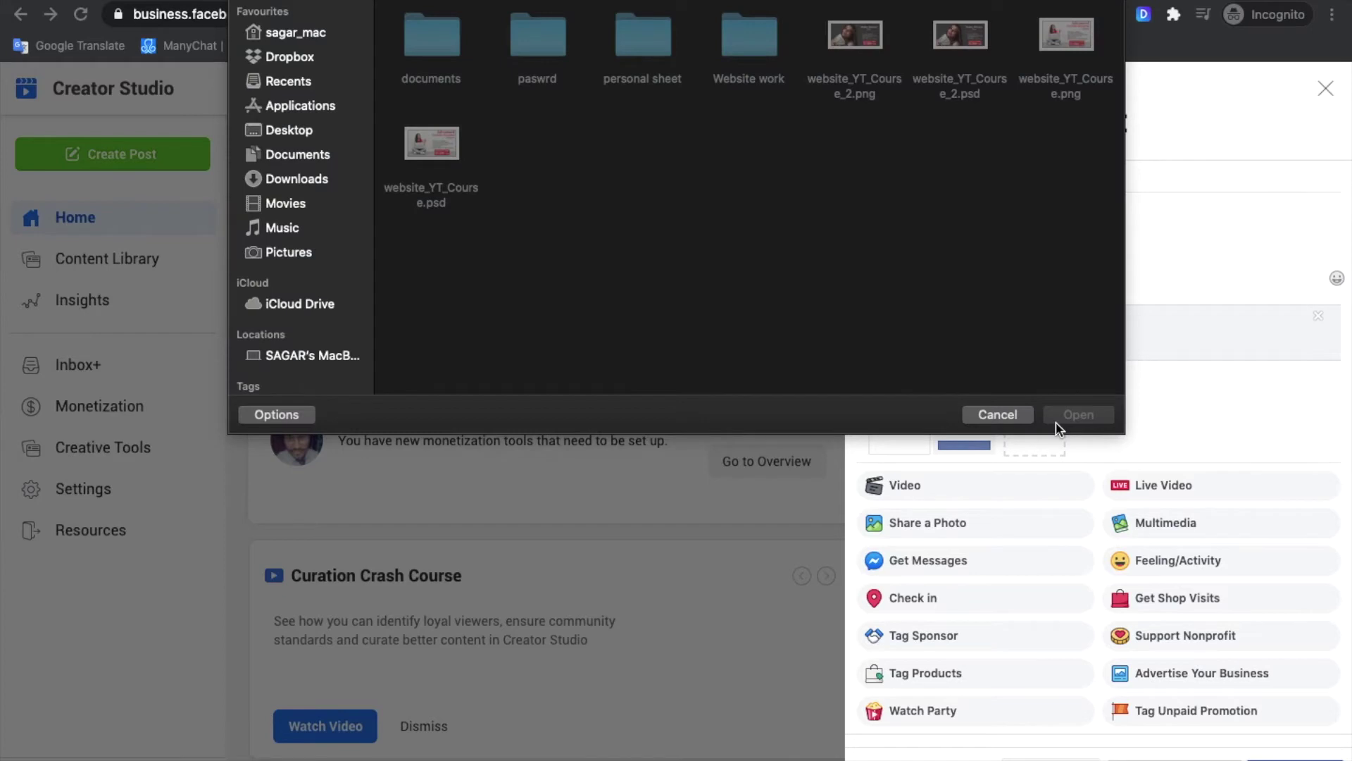
double_click(724, 34)
double_click(535, 35)
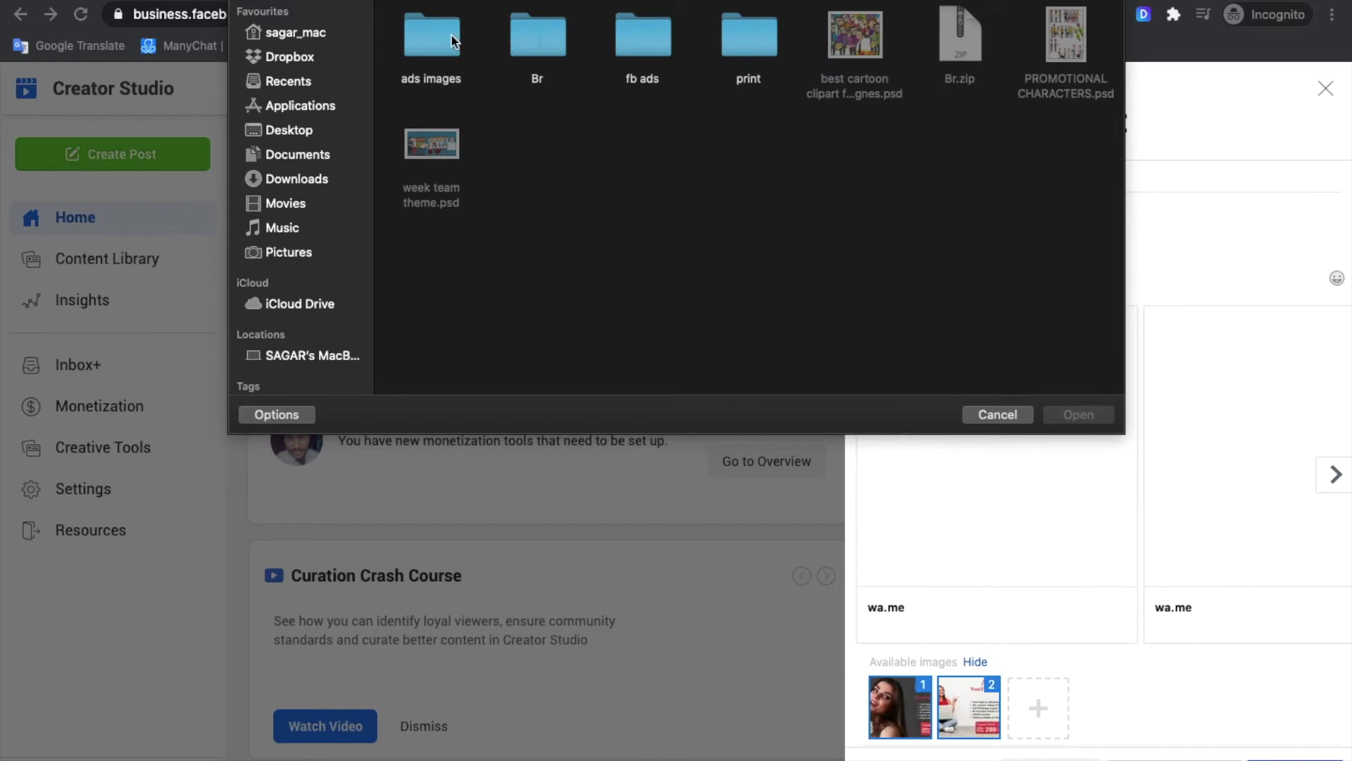
double_click(452, 35)
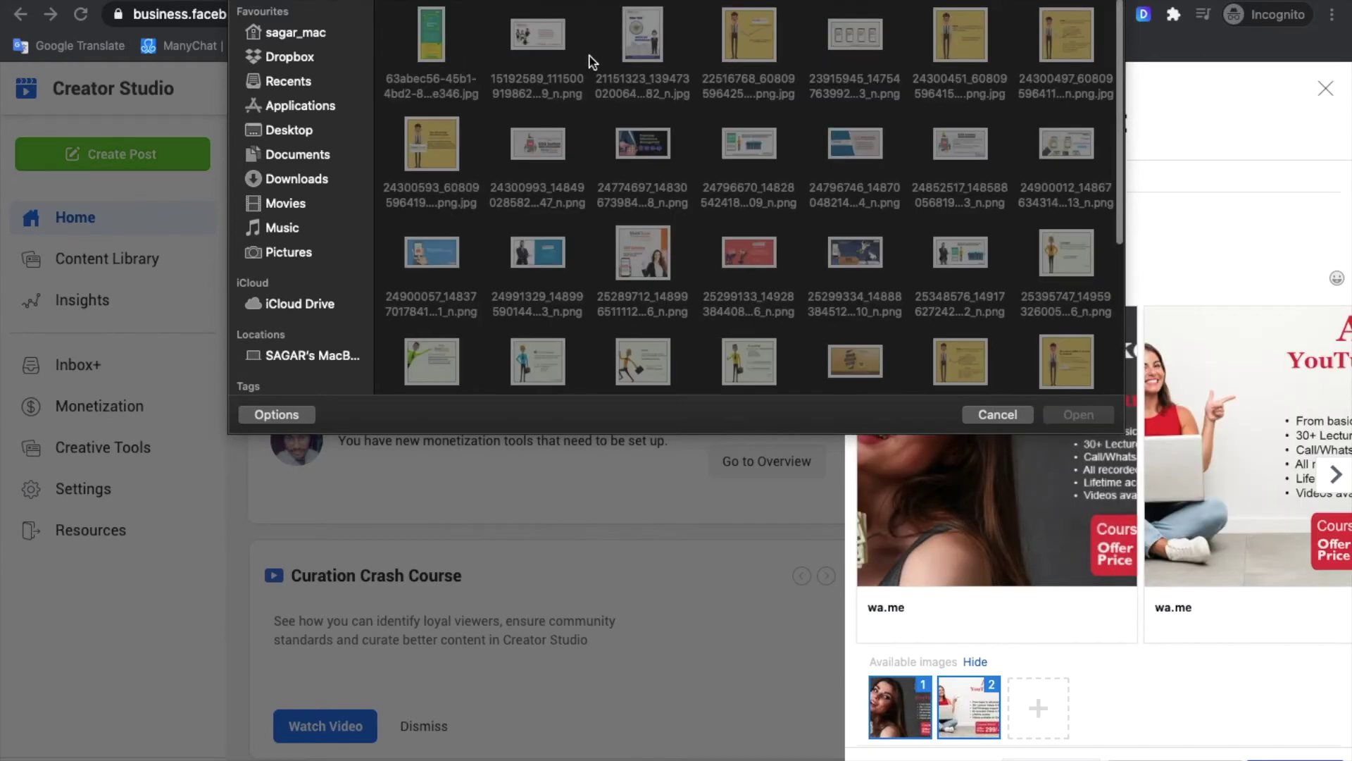
- Try to add several yellow images with the moustached man from the ads images folder to the post
scroll(596, 74, down, 1)
click(733, 24)
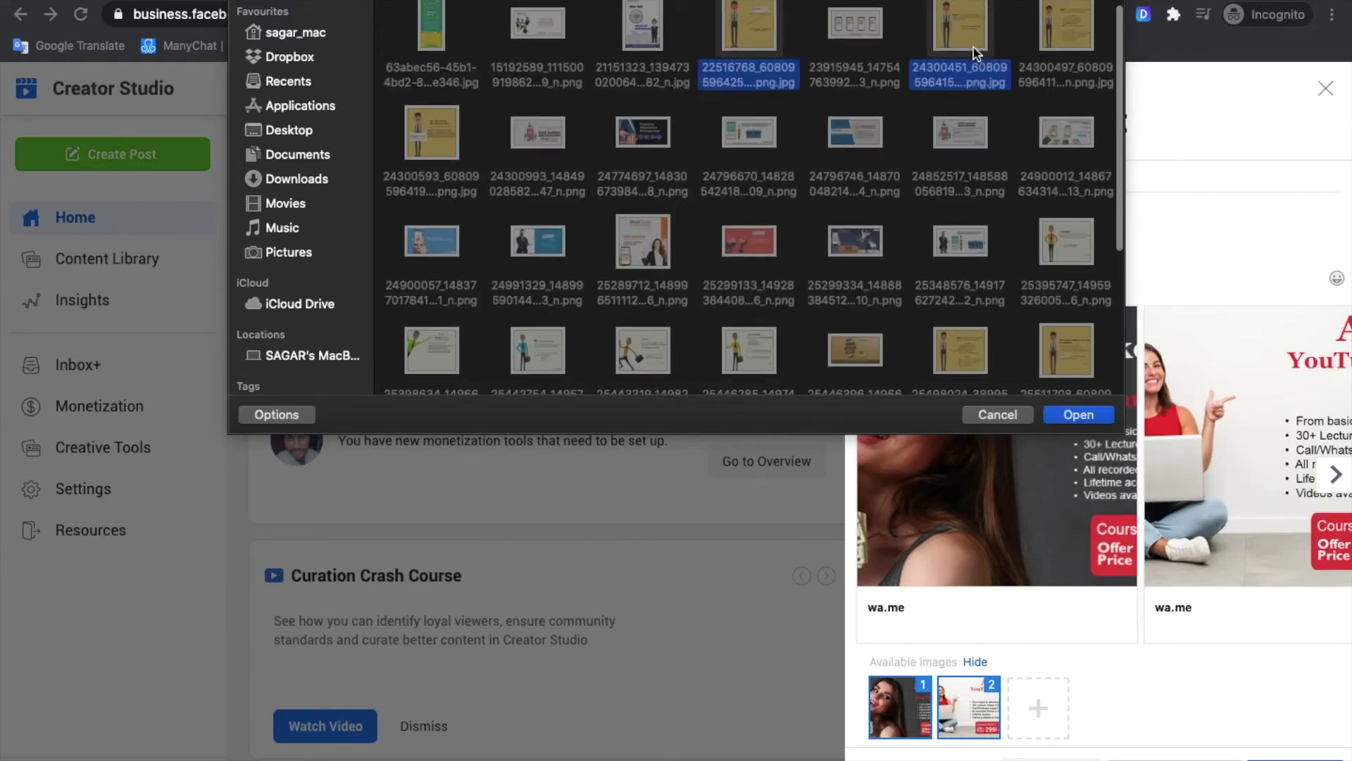
super+click(1092, 46)
super+click(986, 359)
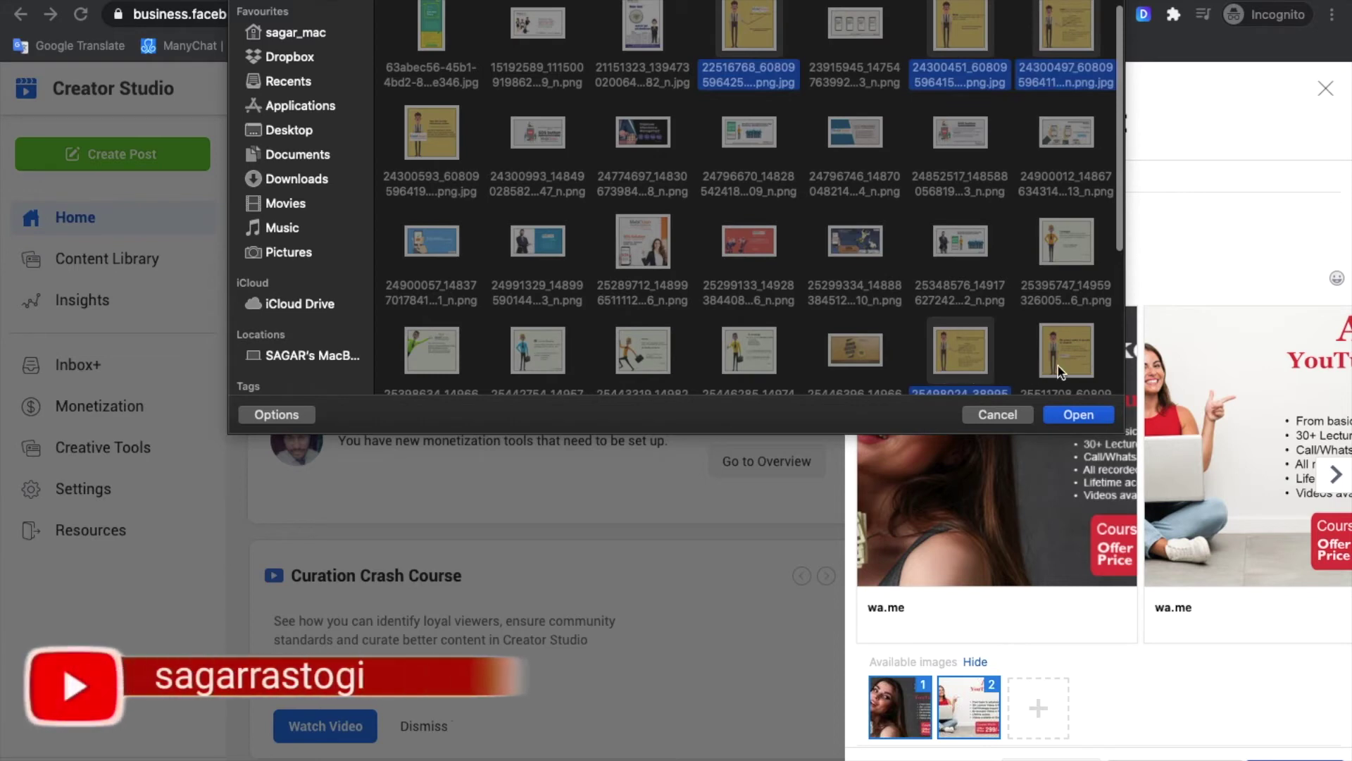
click(1072, 415)
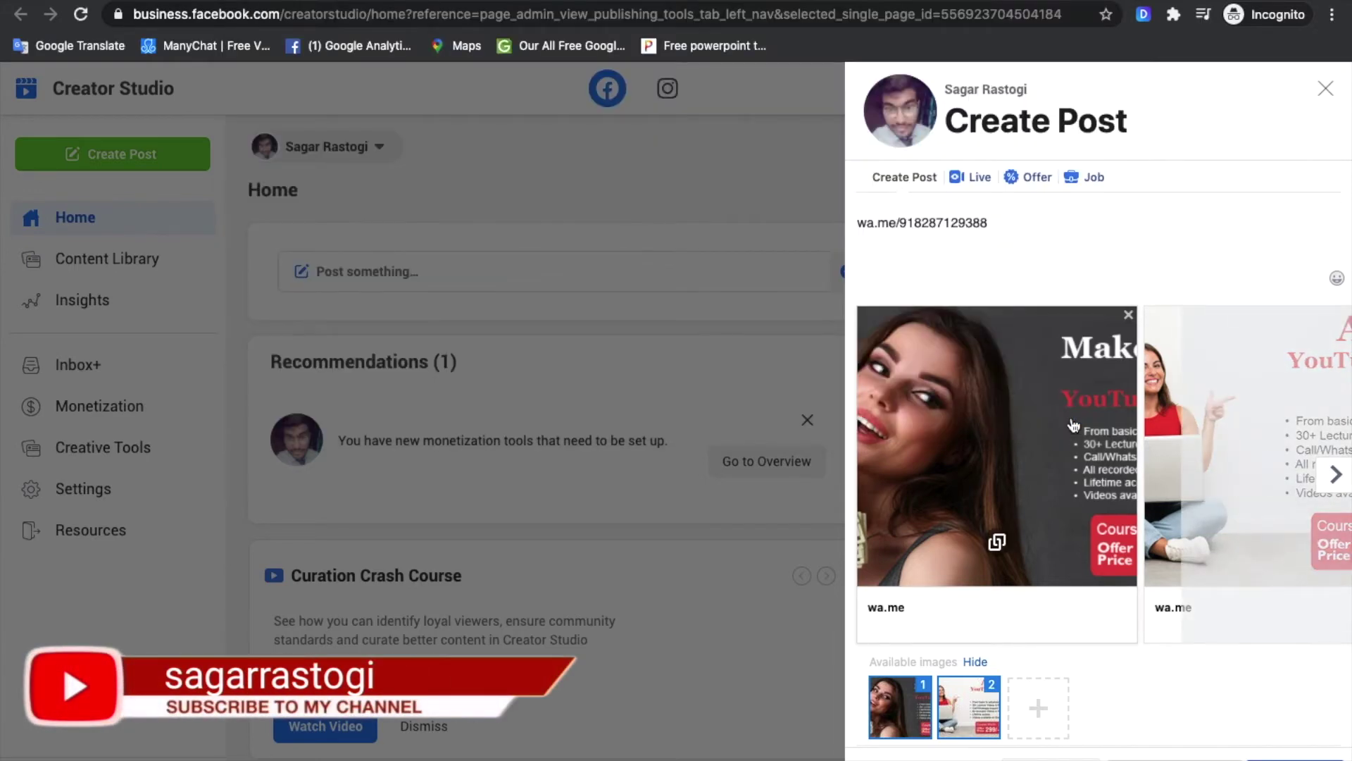
- Add four yellow images with the moustached man from the ads images folder as further carousel cards
scroll(1070, 427, down, 5)
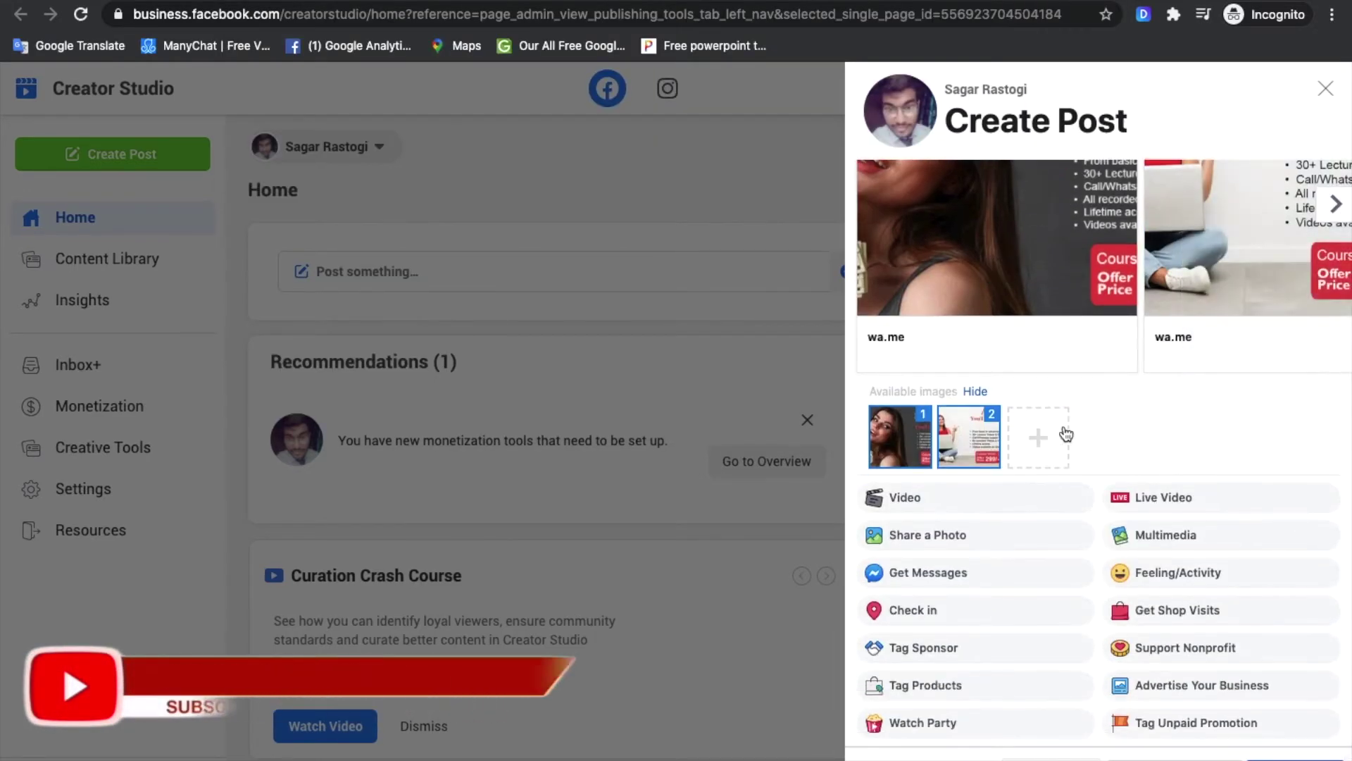
click(1057, 428)
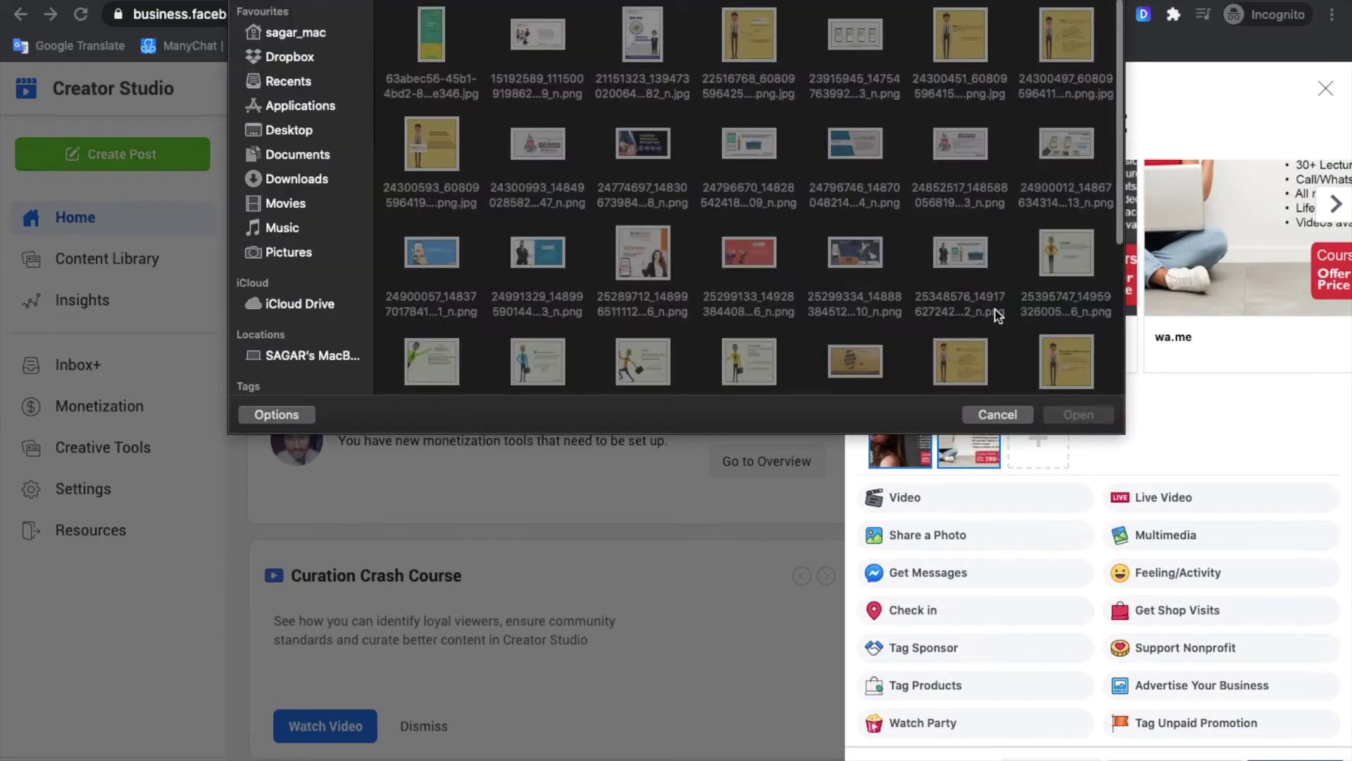
click(956, 361)
super+click(1042, 361)
super+click(1043, 46)
super+click(975, 44)
click(1089, 407)
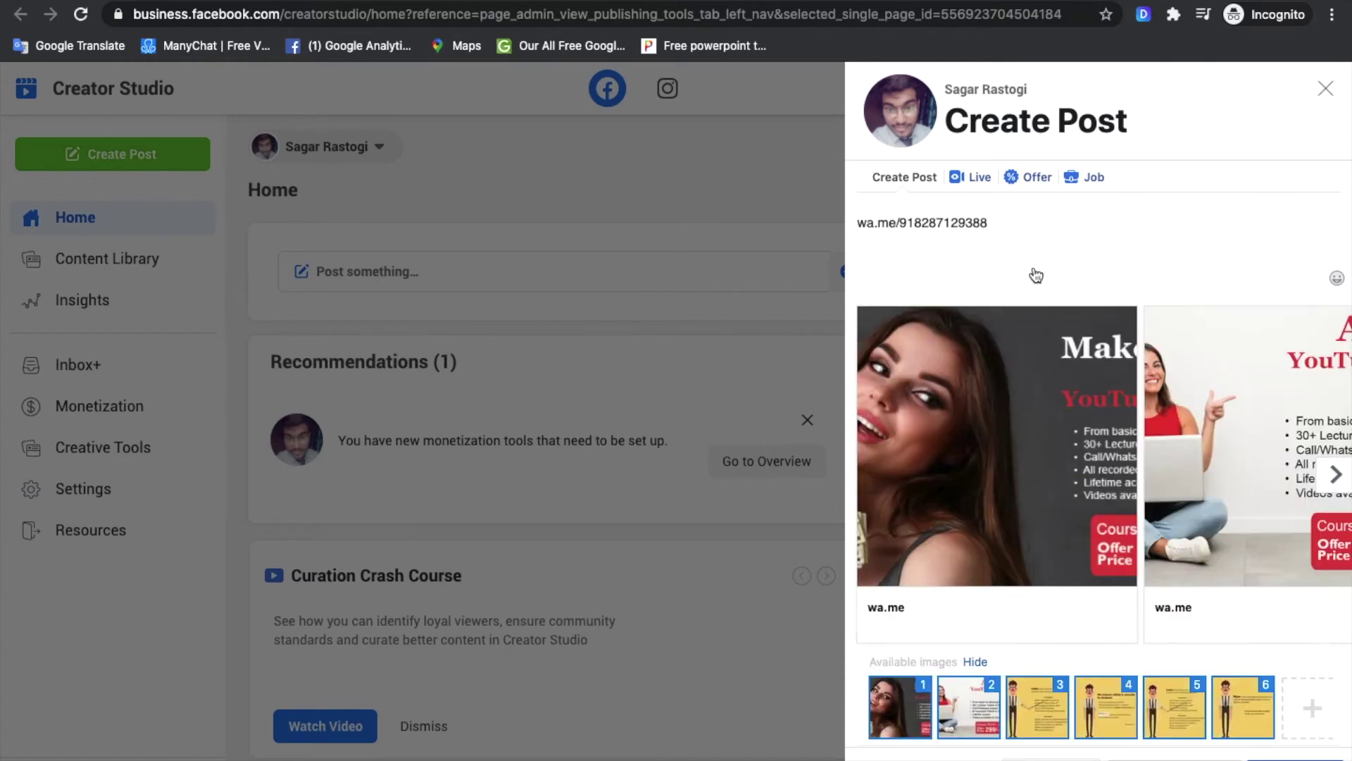
- Browse the draft post's carousel preview forward to its closing profile-picture card and back to the first card
click(1323, 486)
click(1323, 486)
click(1323, 486)
click(1323, 486)
click(1323, 486)
click(1323, 486)
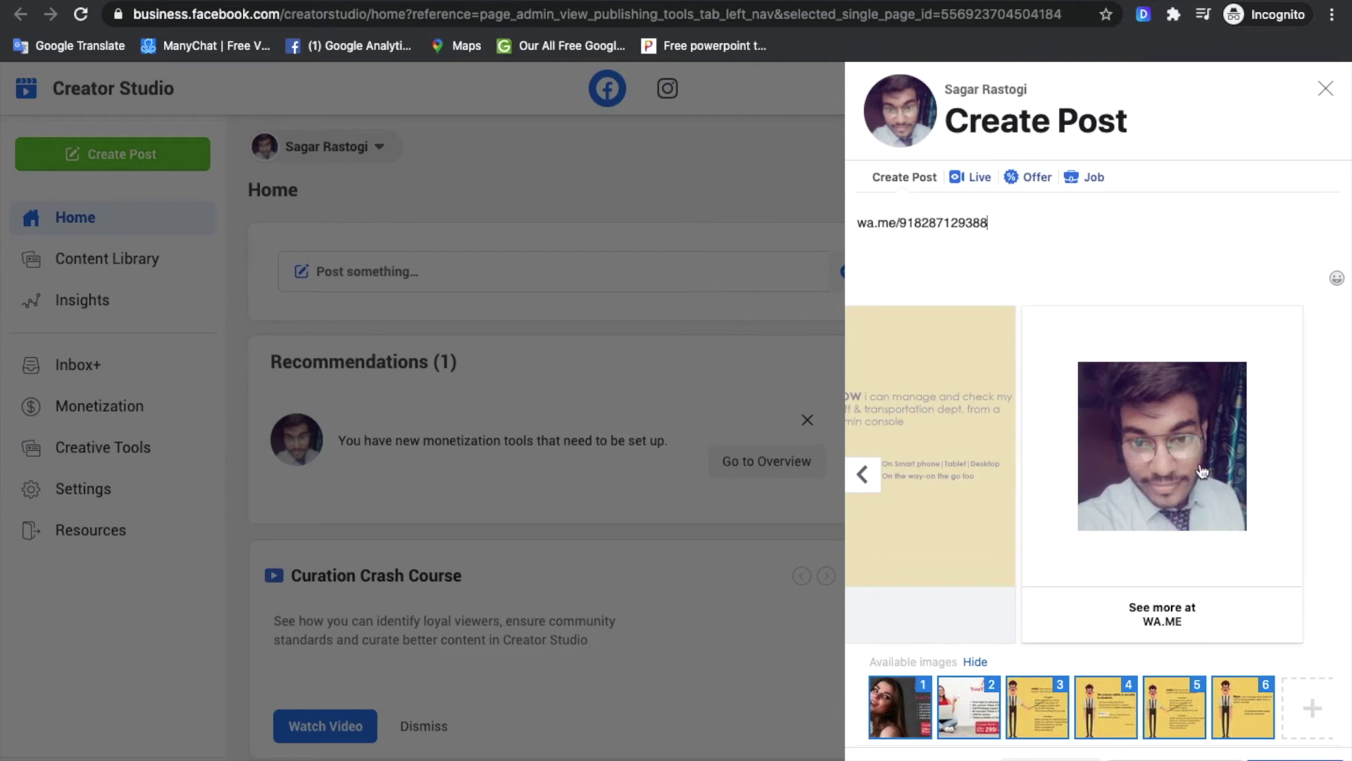
click(867, 476)
click(866, 476)
click(866, 476)
click(866, 475)
click(867, 476)
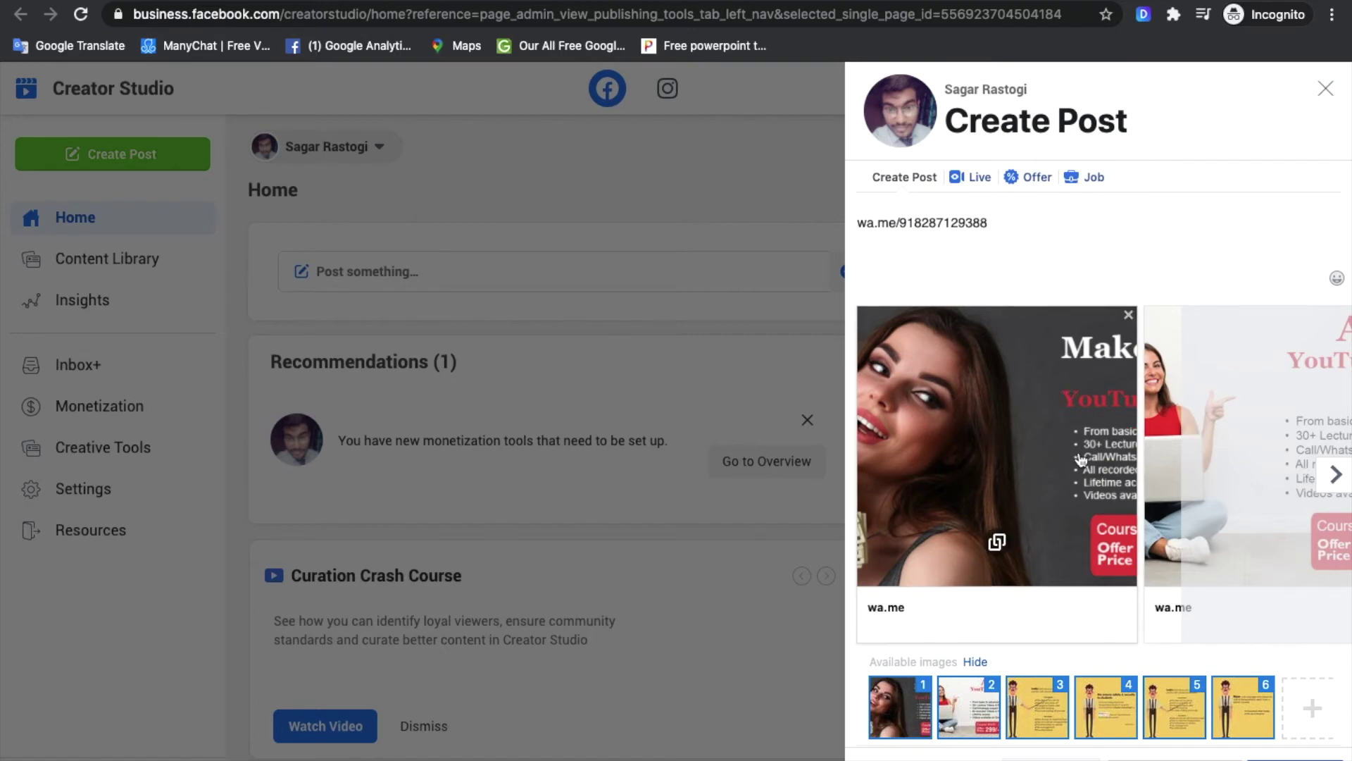
- Go through the draft carousel's cards once more and examine the closing "See more at WA.ME" card
click(1334, 475)
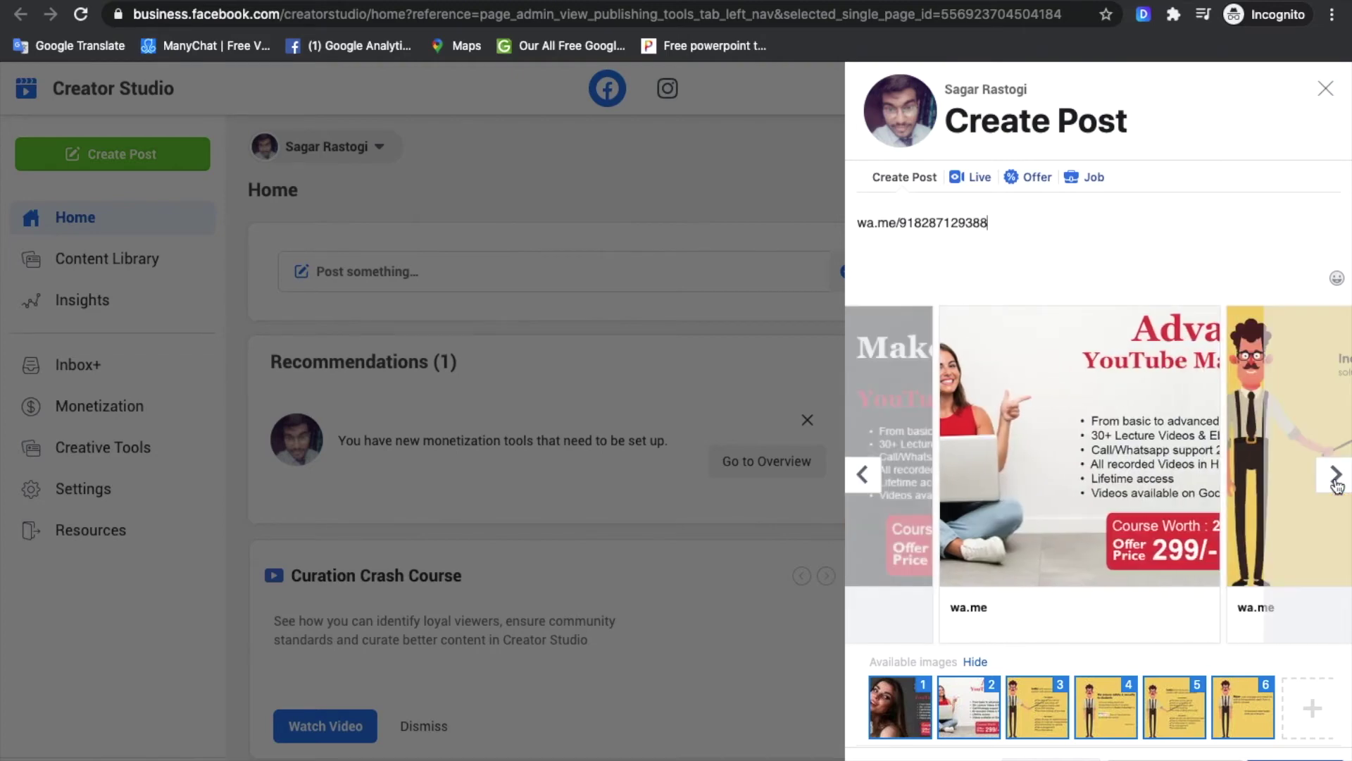
click(1336, 475)
click(1336, 475)
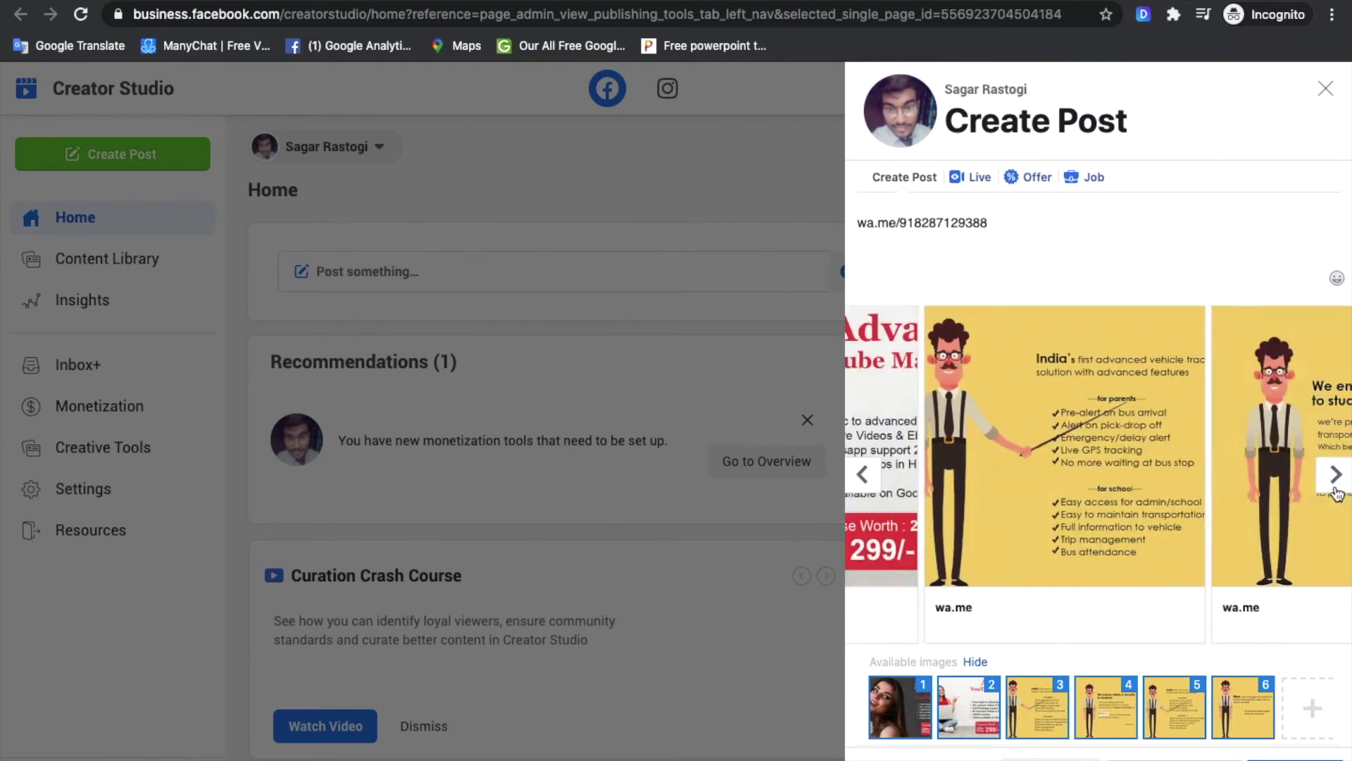
click(1335, 475)
click(1334, 491)
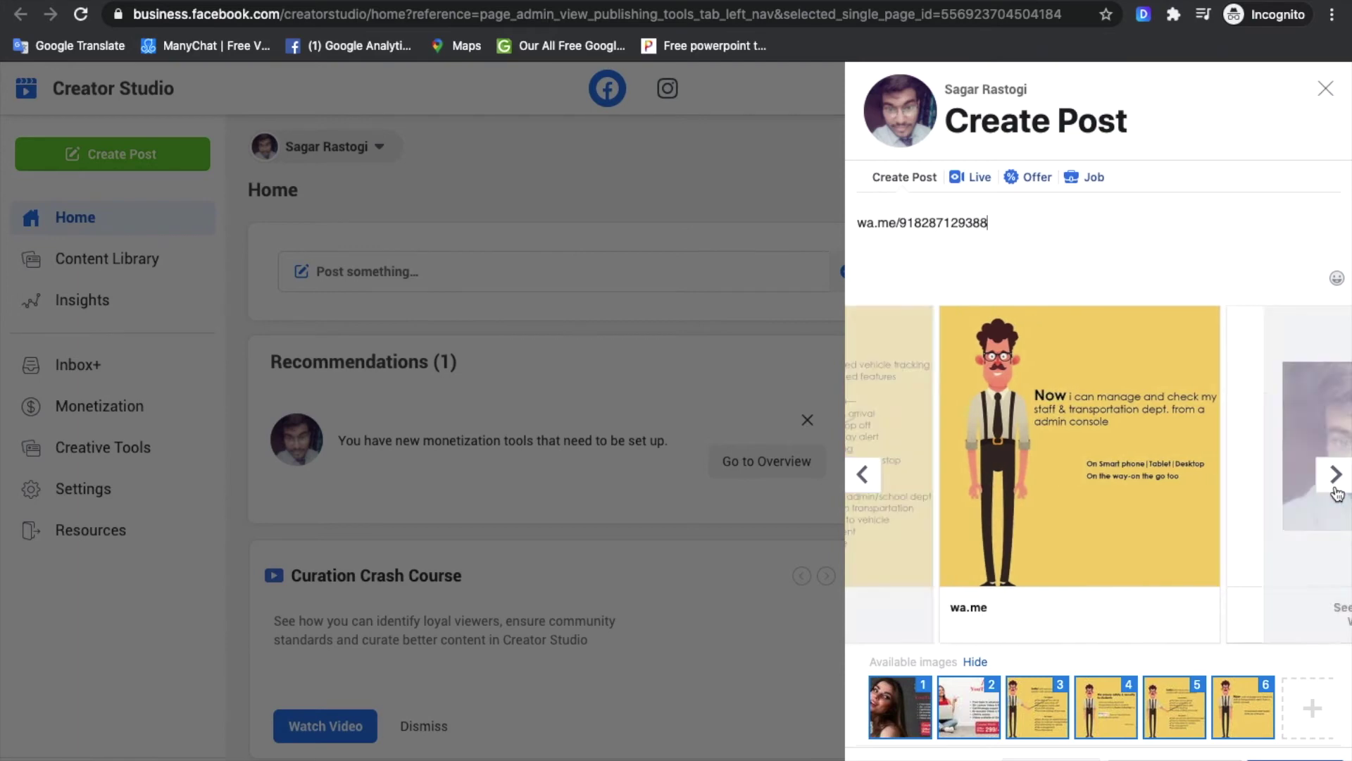
click(1335, 491)
scroll(1045, 556, down, 1)
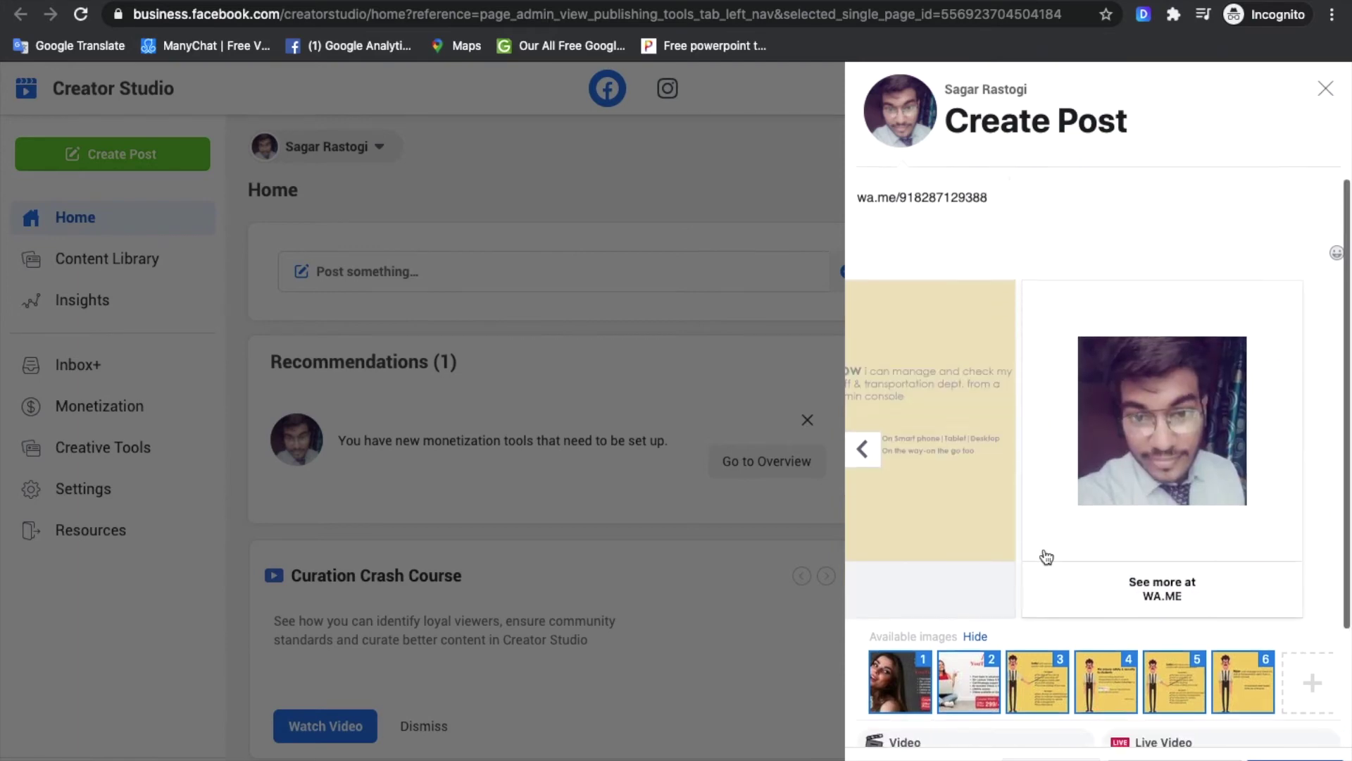
scroll(1170, 355, up, 1)
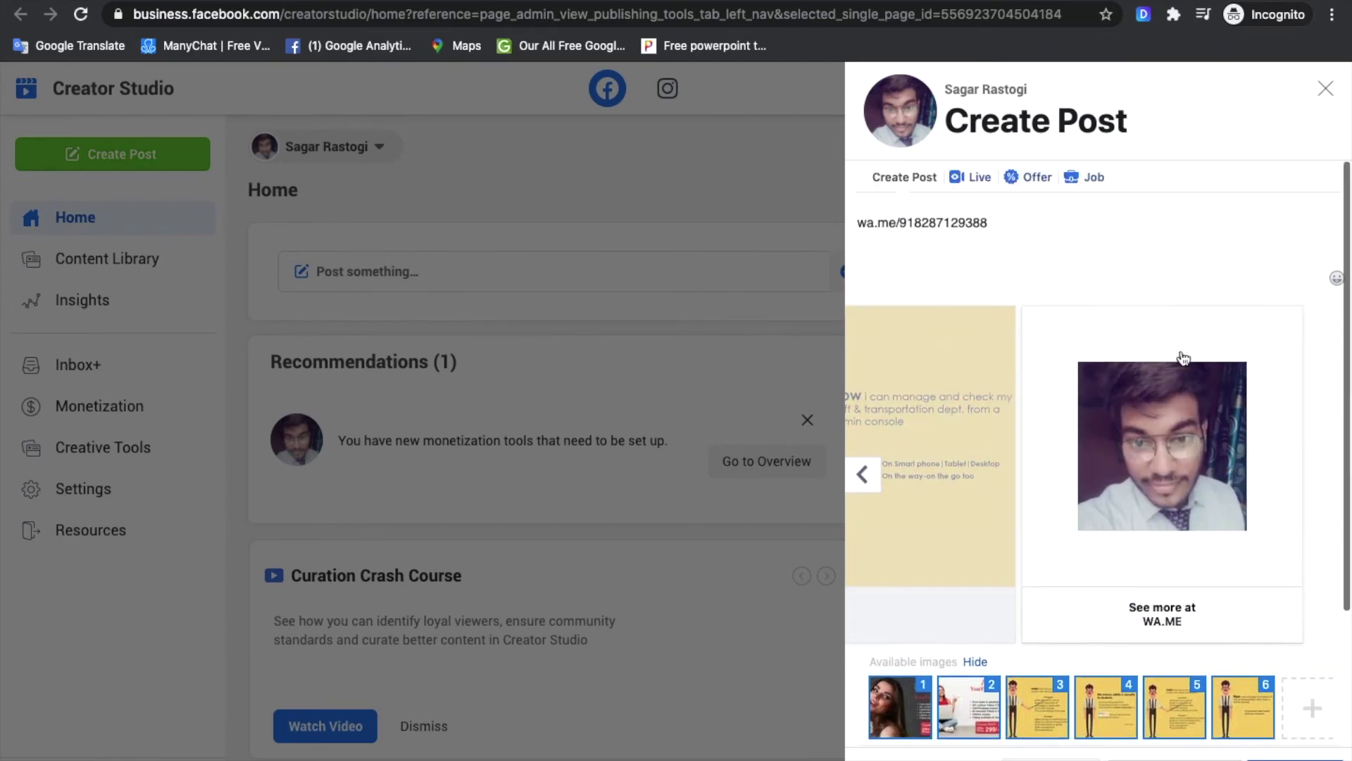
- Highlight the WhatsApp link in the post text and look over the carousel images and additional post options
triple_click(1059, 226)
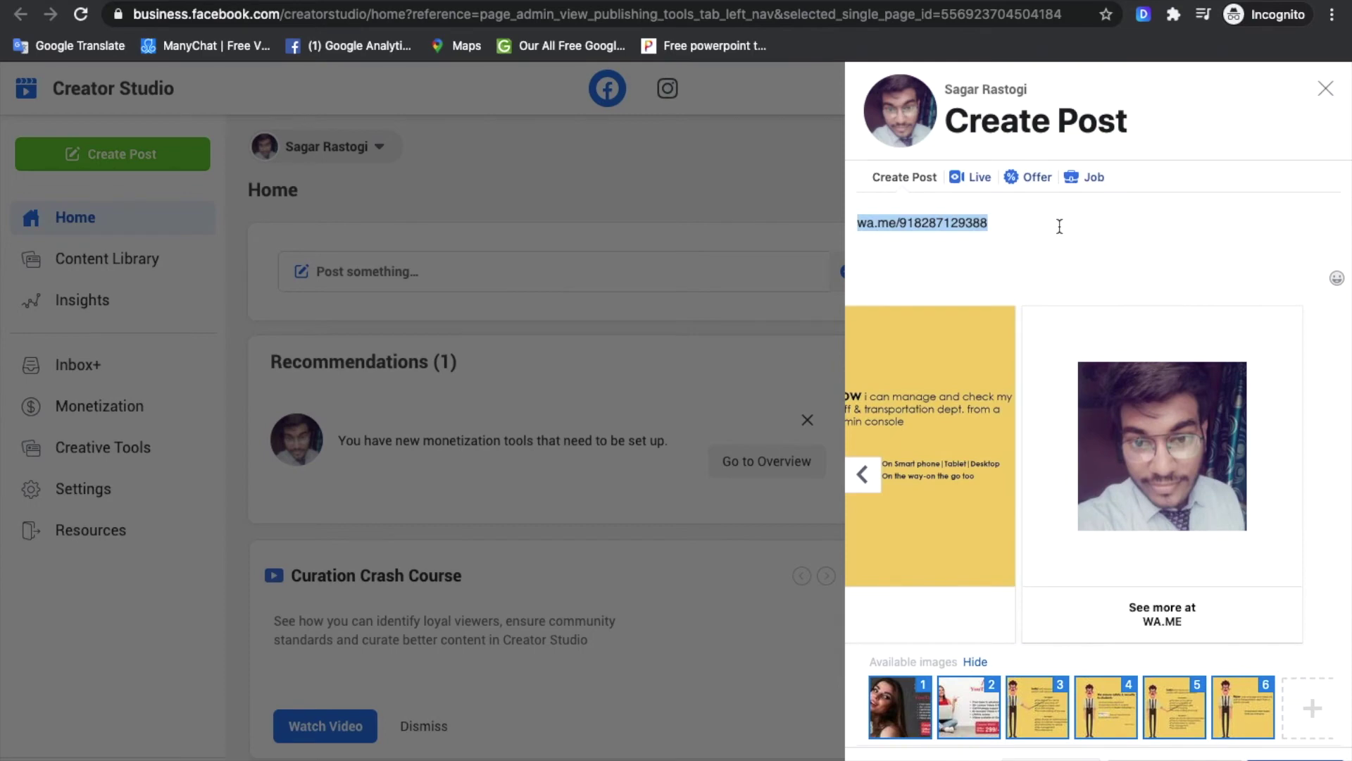
scroll(1145, 409, down, 4)
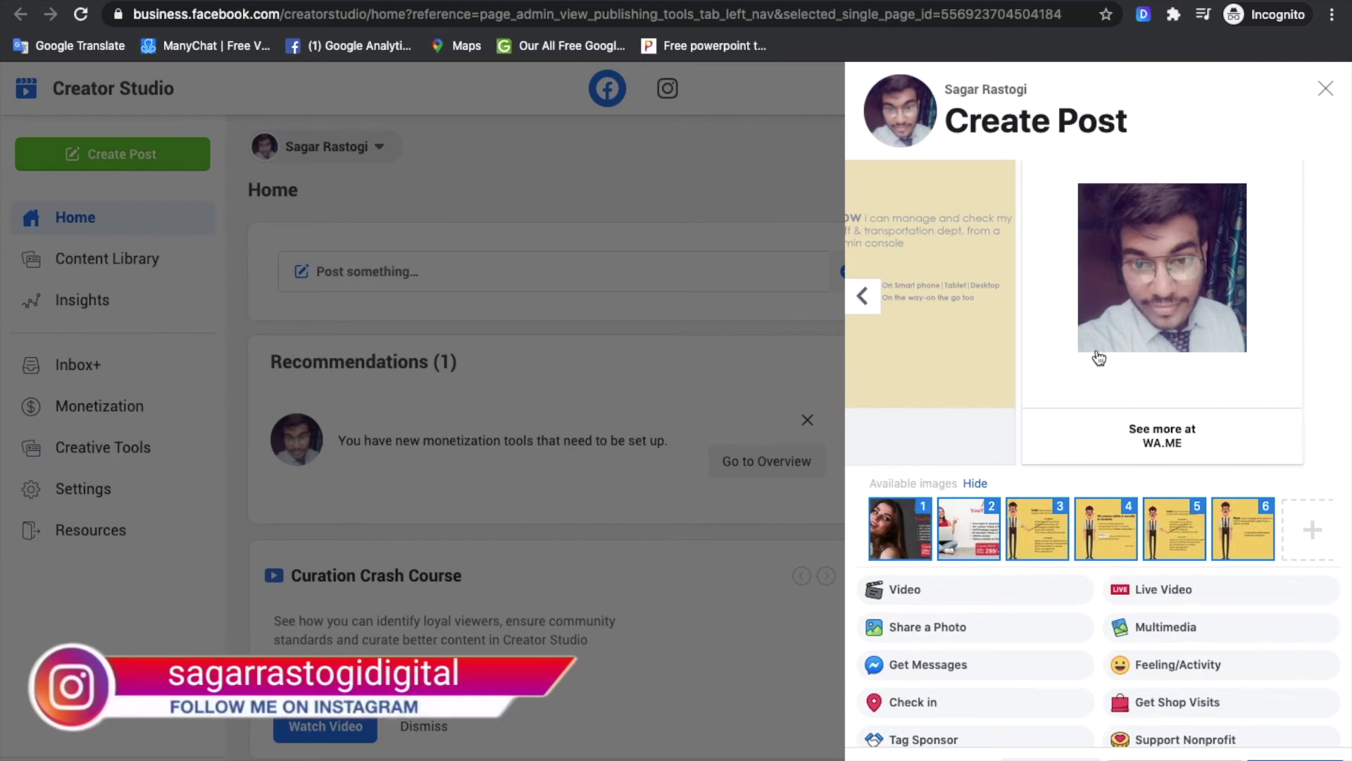
scroll(1100, 358, up, 3)
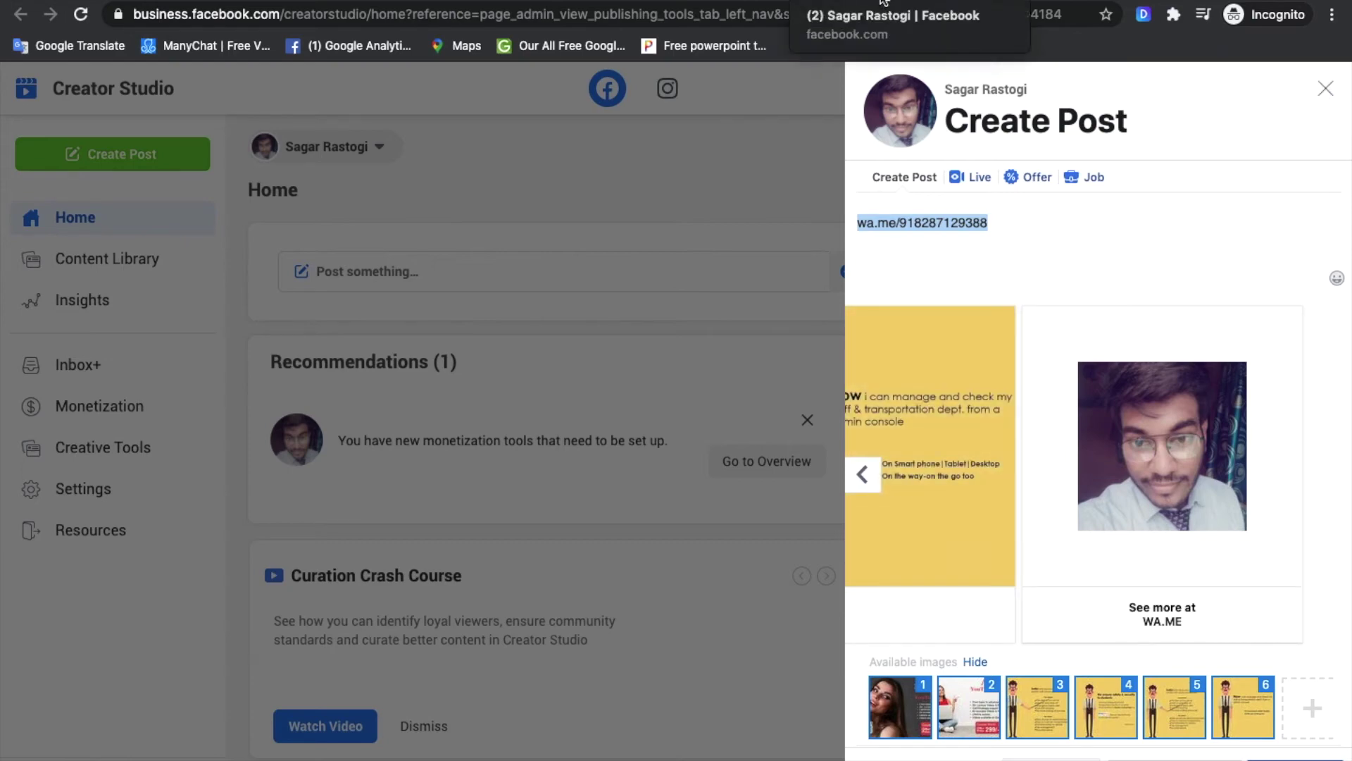
scroll(1220, 519, down, 5)
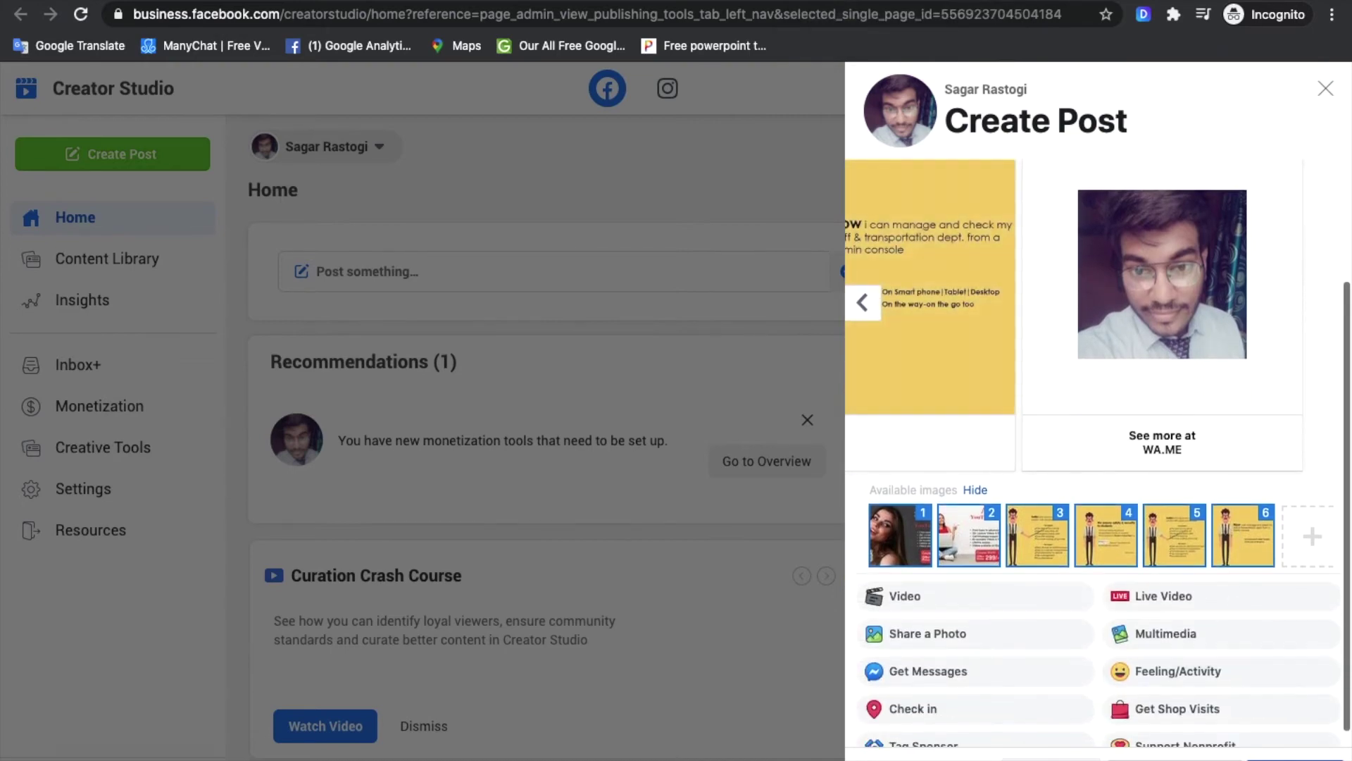
scroll(1220, 519, up, 5)
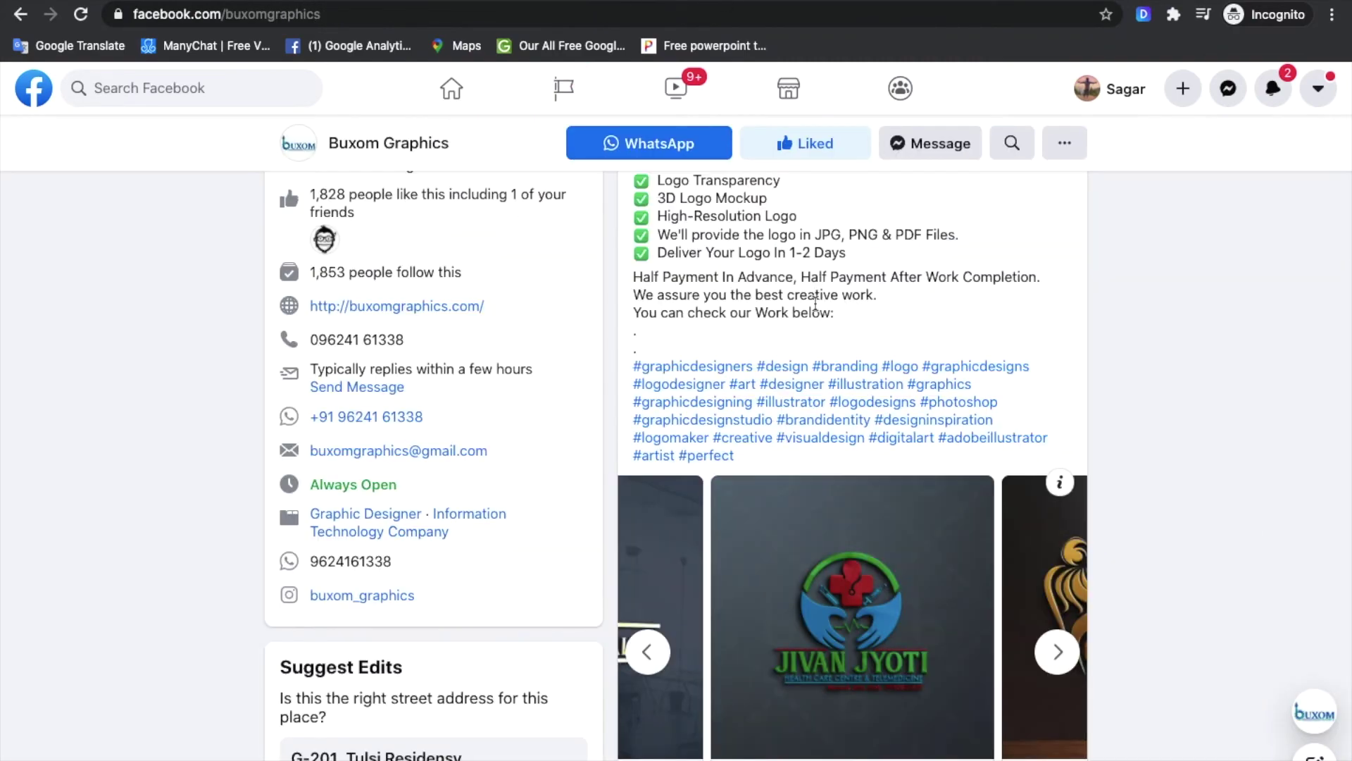
- Review Buxom Graphics' March 10 carousel post again, including its caption and logo cards, and look over the page's other posts
scroll(817, 310, up, 3)
scroll(817, 310, down, 8)
scroll(817, 310, up, 7)
scroll(817, 310, up, 3)
click(1055, 395)
click(1141, 444)
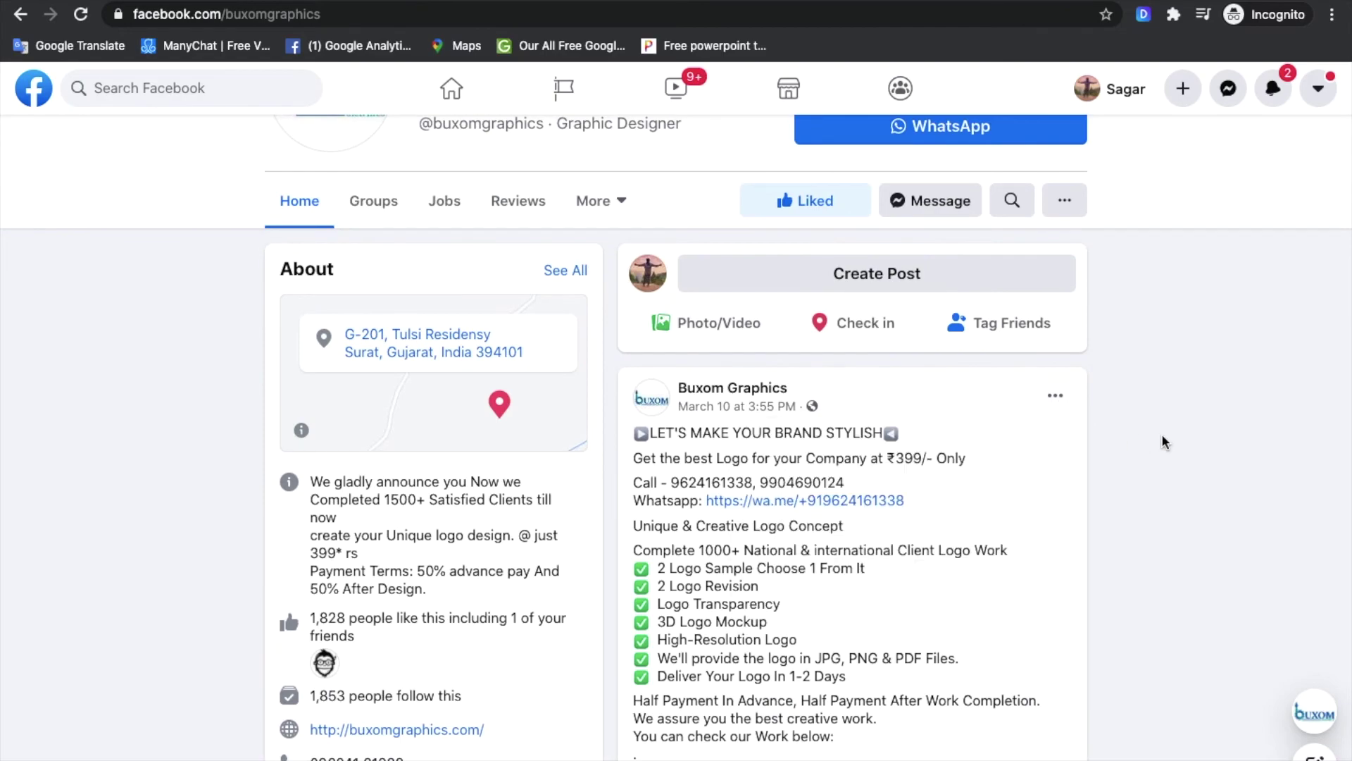
scroll(939, 483, down, 8)
scroll(940, 484, down, 4)
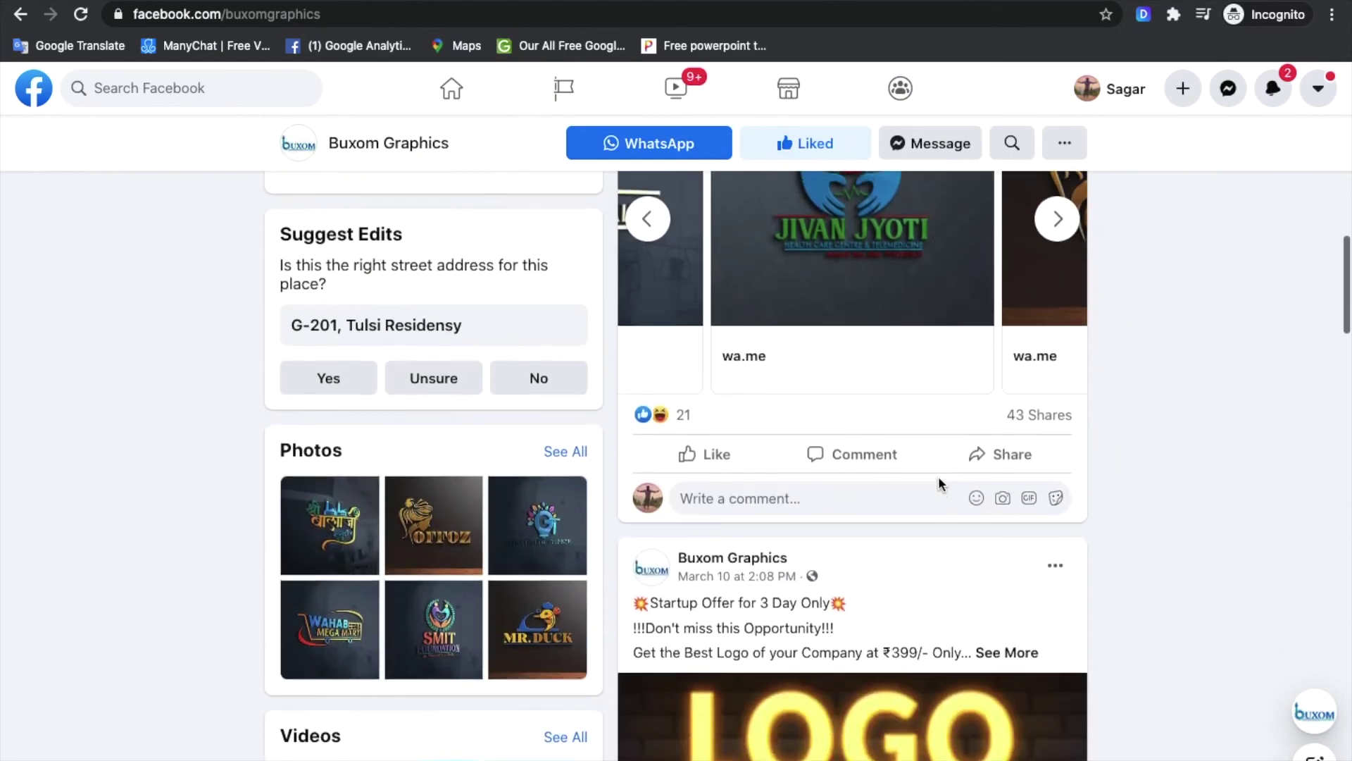
scroll(940, 484, up, 8)
scroll(942, 485, down, 15)
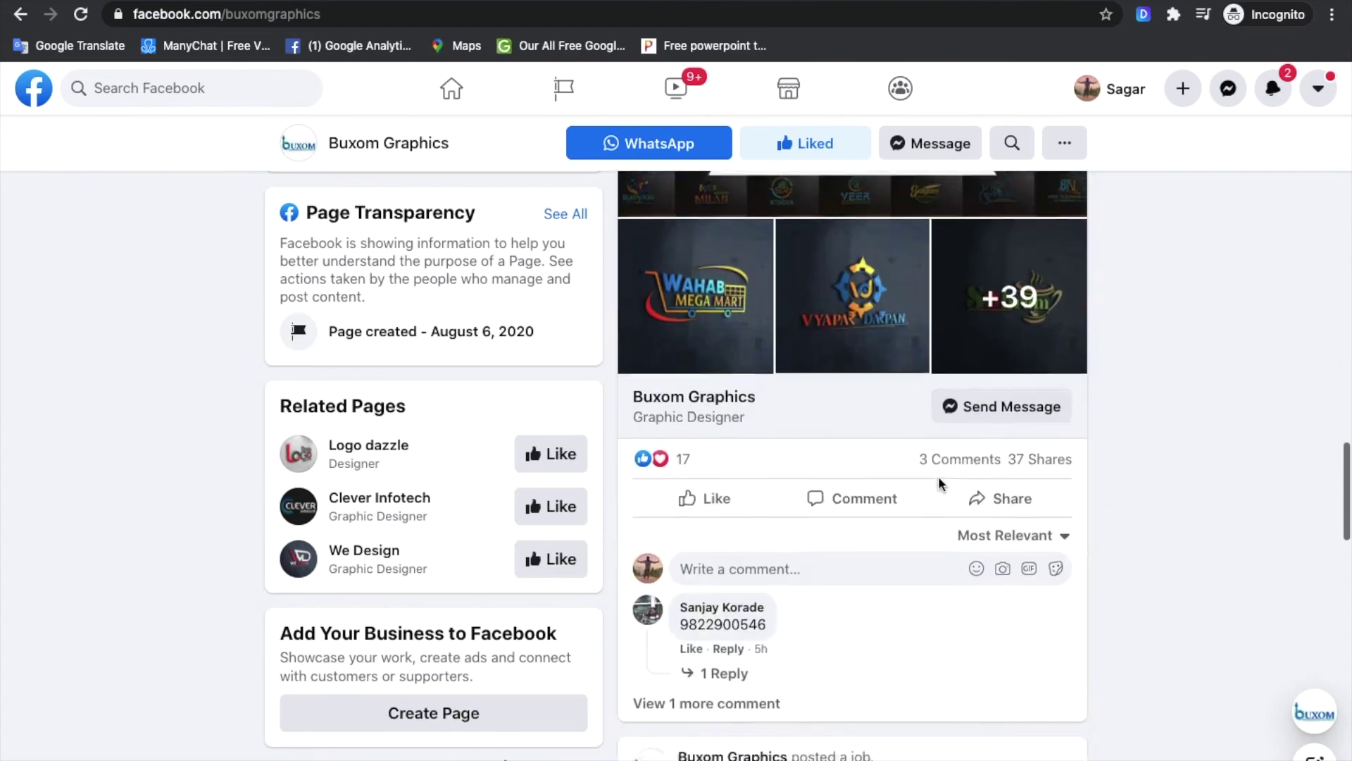
scroll(941, 485, up, 20)
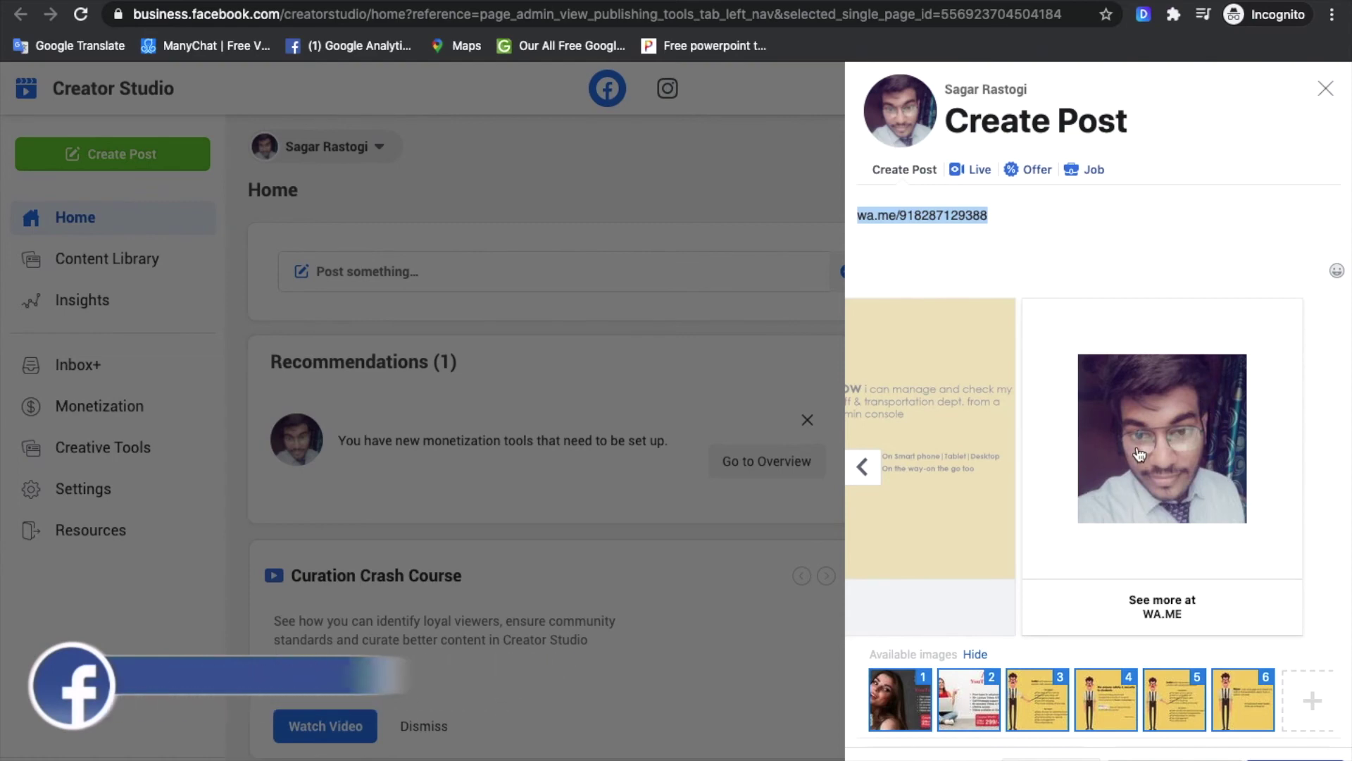
- Step back through the draft carousel's preview cards and revisit the caption of Buxom Graphics' carousel post
click(863, 467)
click(863, 472)
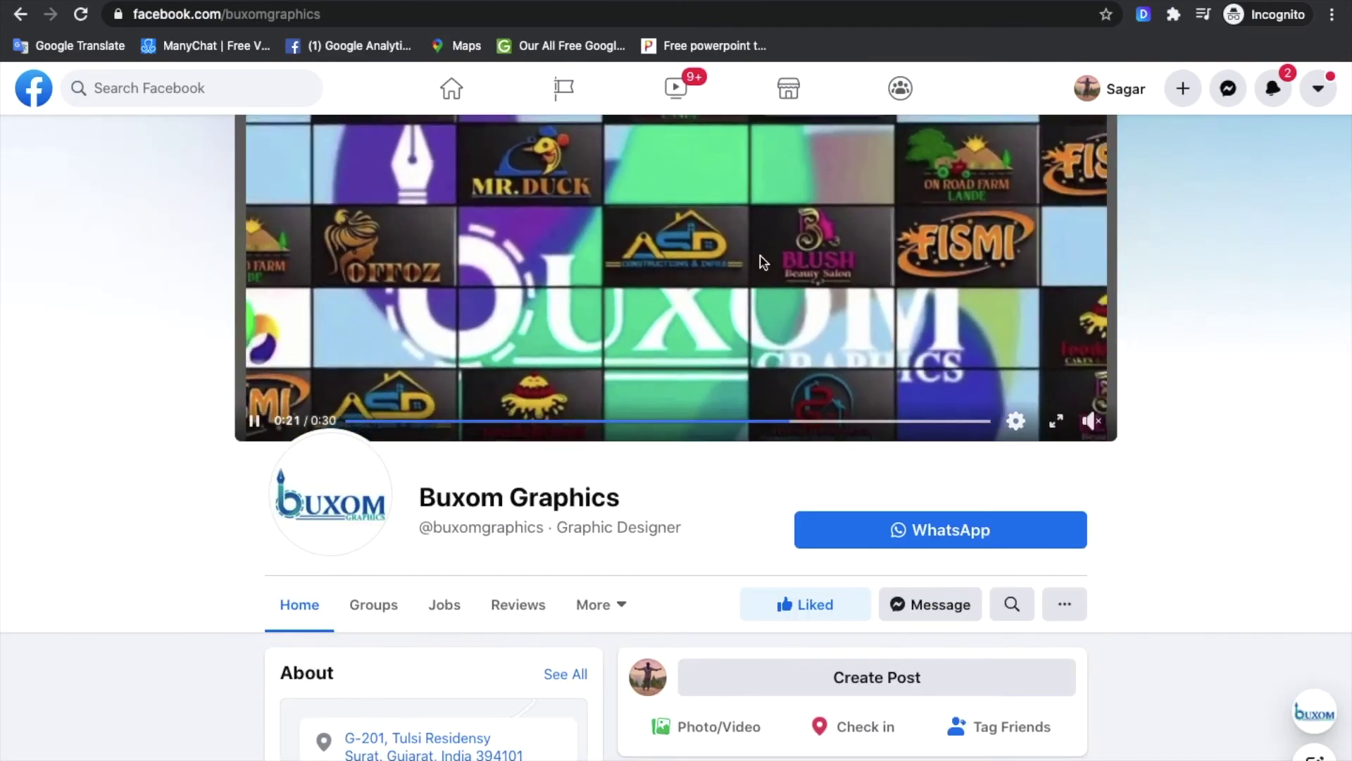
scroll(759, 255, down, 10)
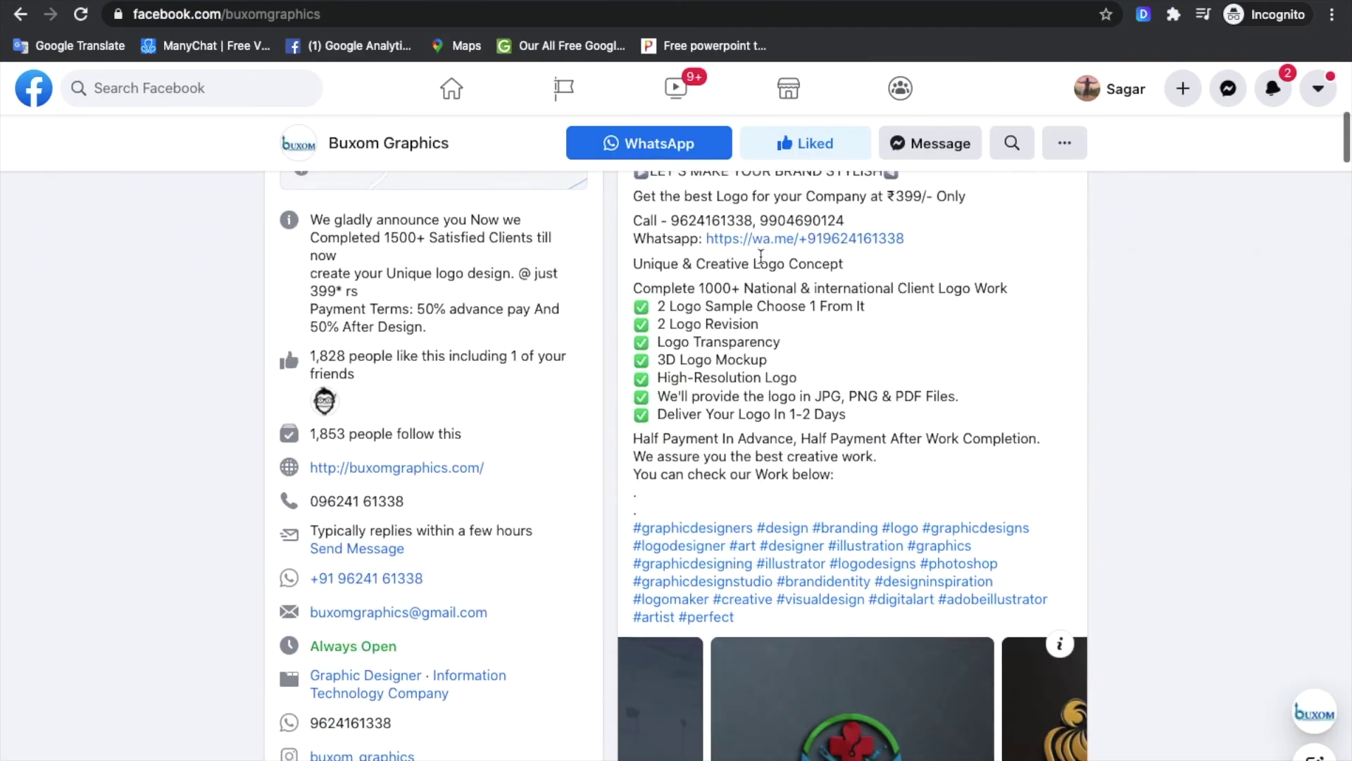
- Page through the logo cards of Buxom Graphics' carousel post to the closing "See more at WA.ME" card, and step back through them
scroll(760, 255, down, 4)
click(1057, 553)
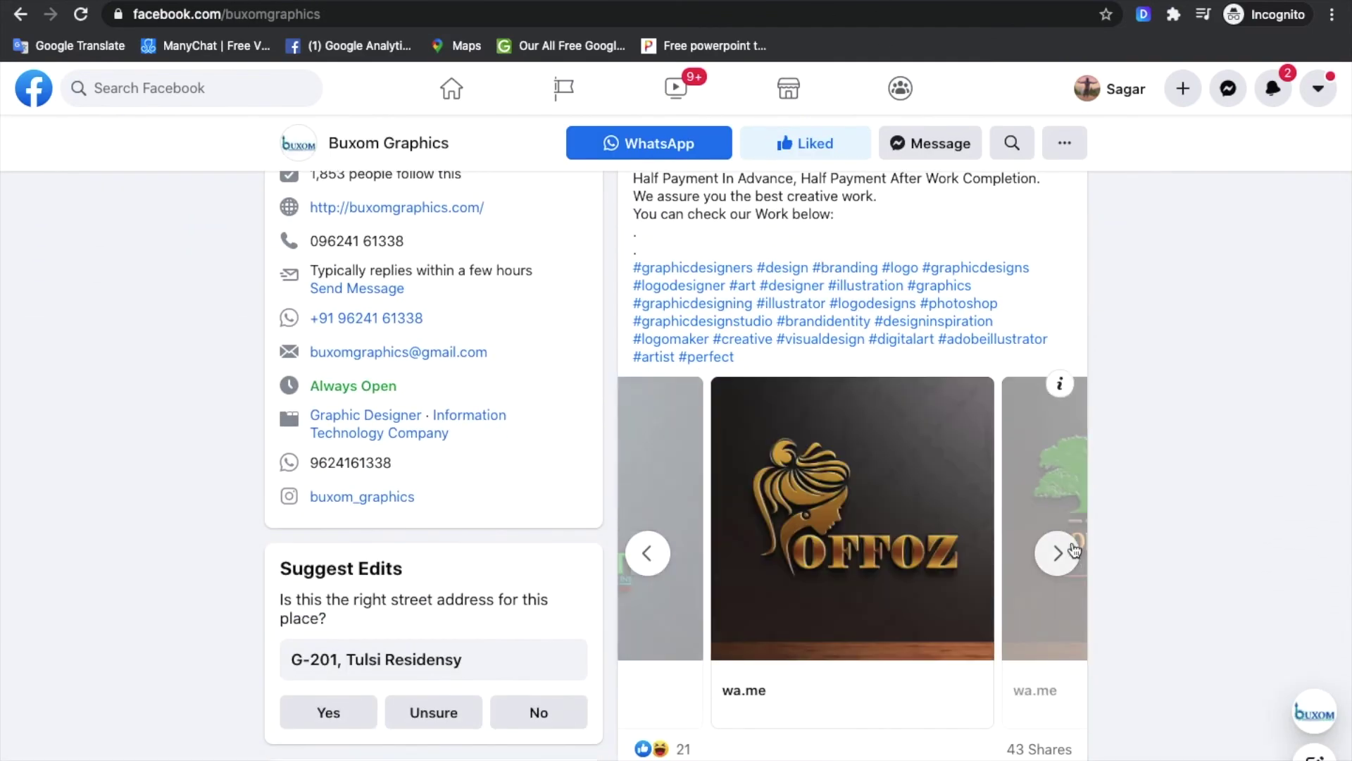
click(1073, 550)
click(1074, 551)
click(1074, 550)
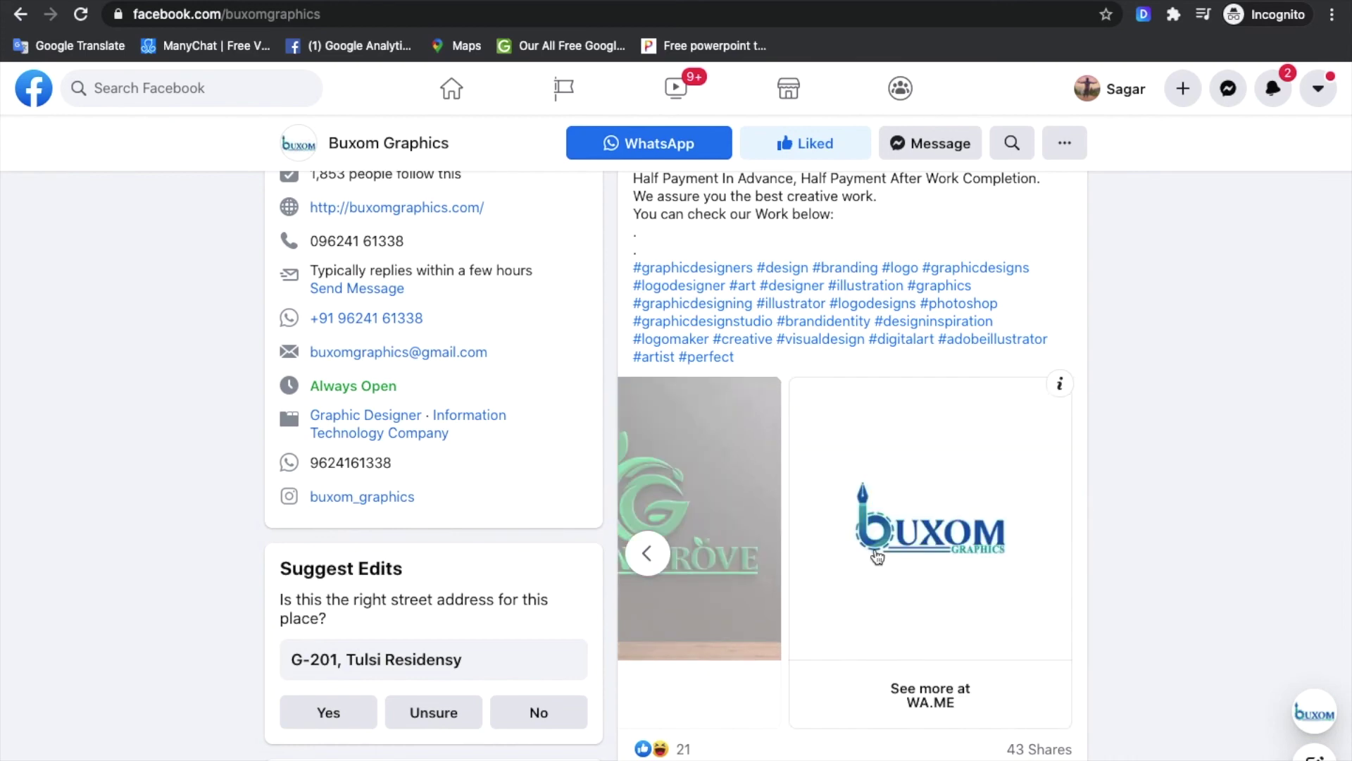
click(644, 553)
click(642, 555)
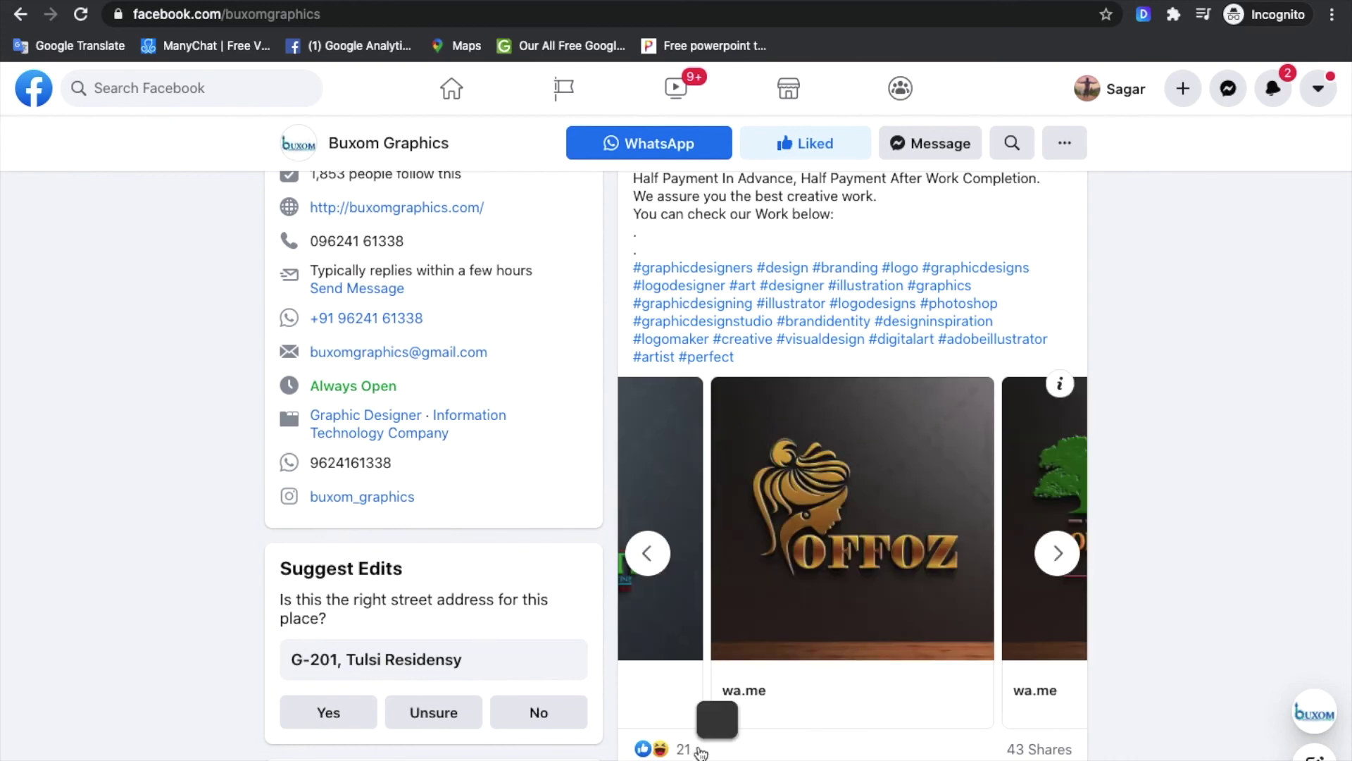
- Look over Buxom Graphics' logo offer and job posts, and review the carousel post's caption and cards again before returning to the page header
scroll(676, 465, down, 15)
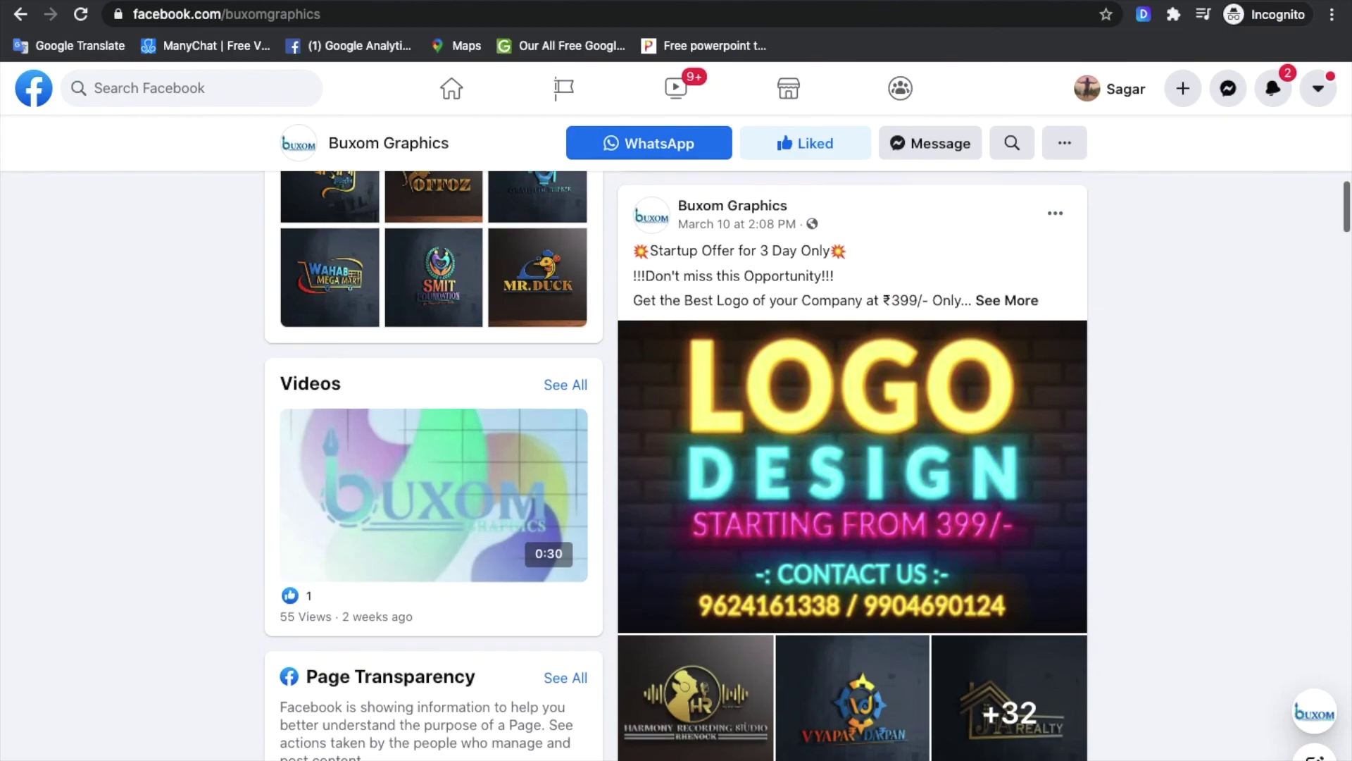
scroll(852, 465, down, 20)
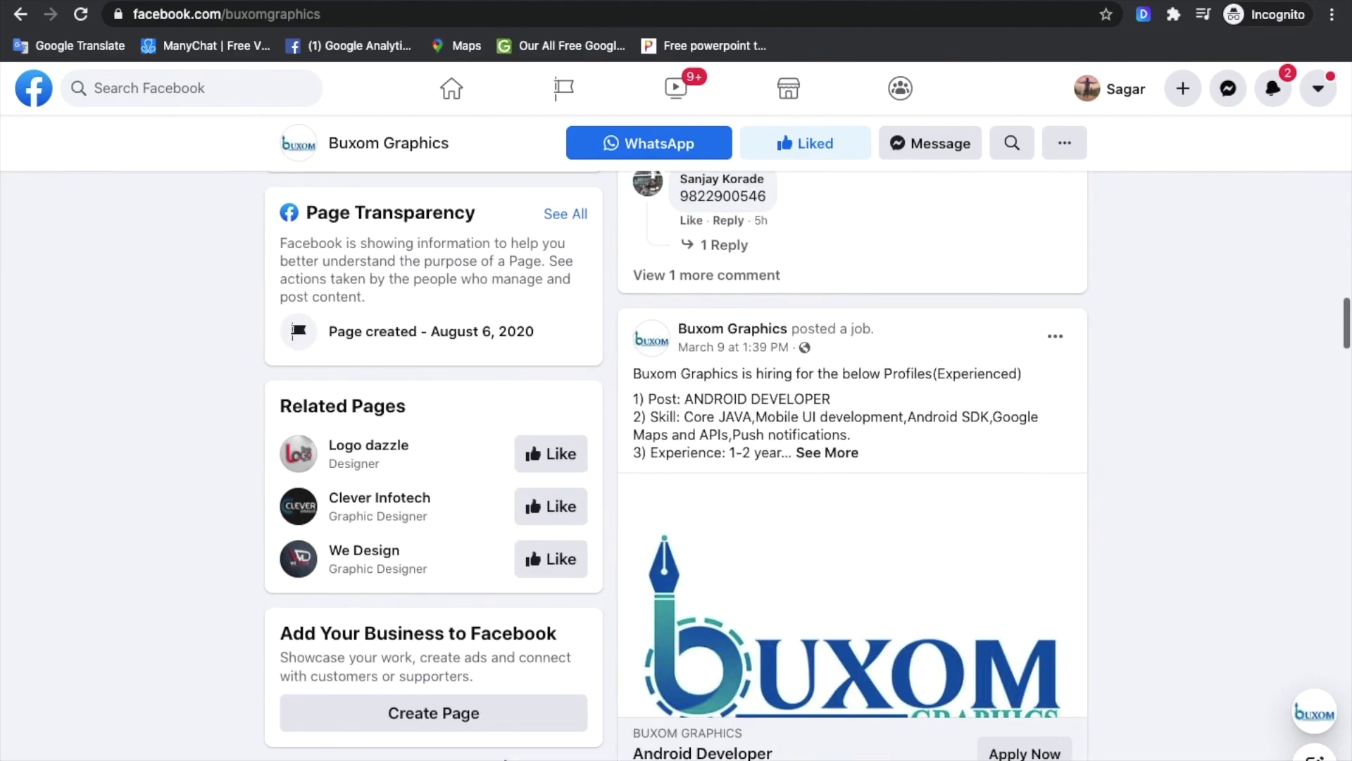
scroll(852, 465, up, 20)
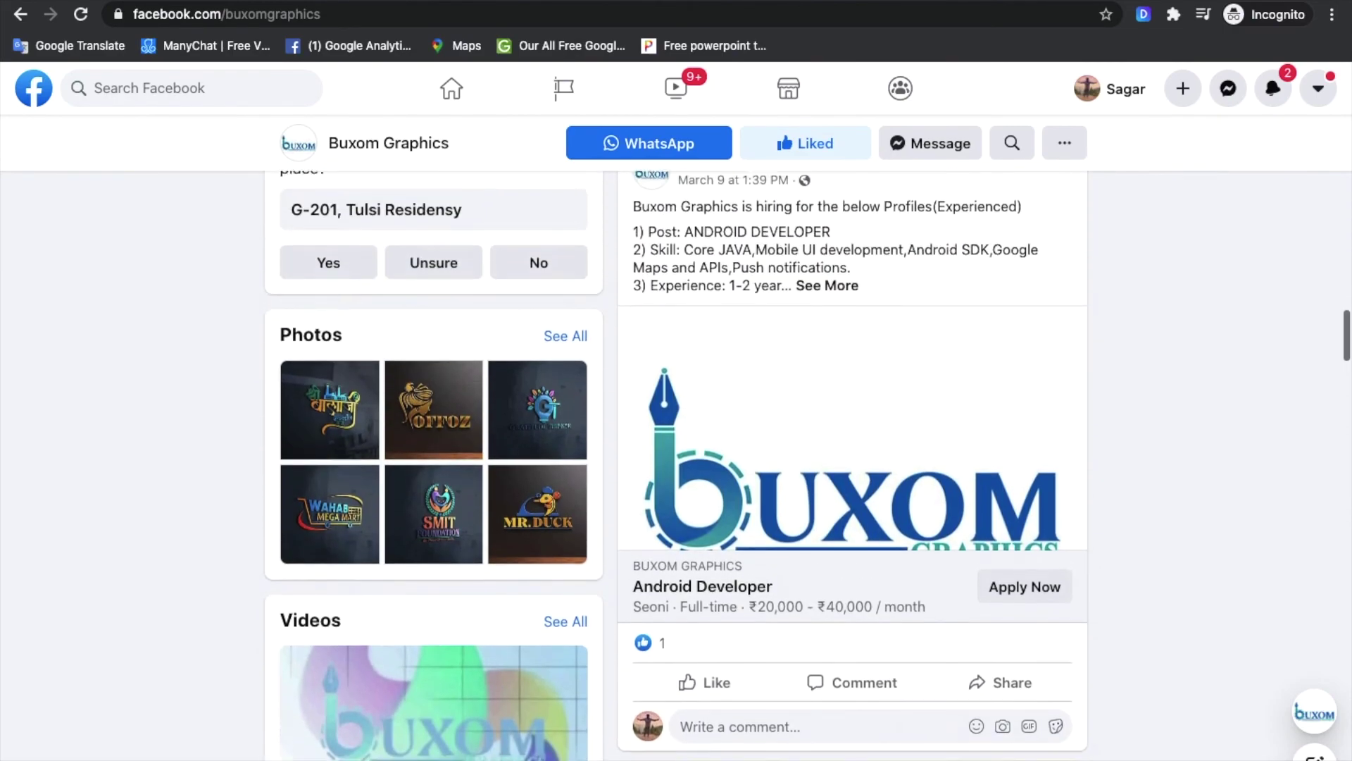
scroll(806, 663, up, 15)
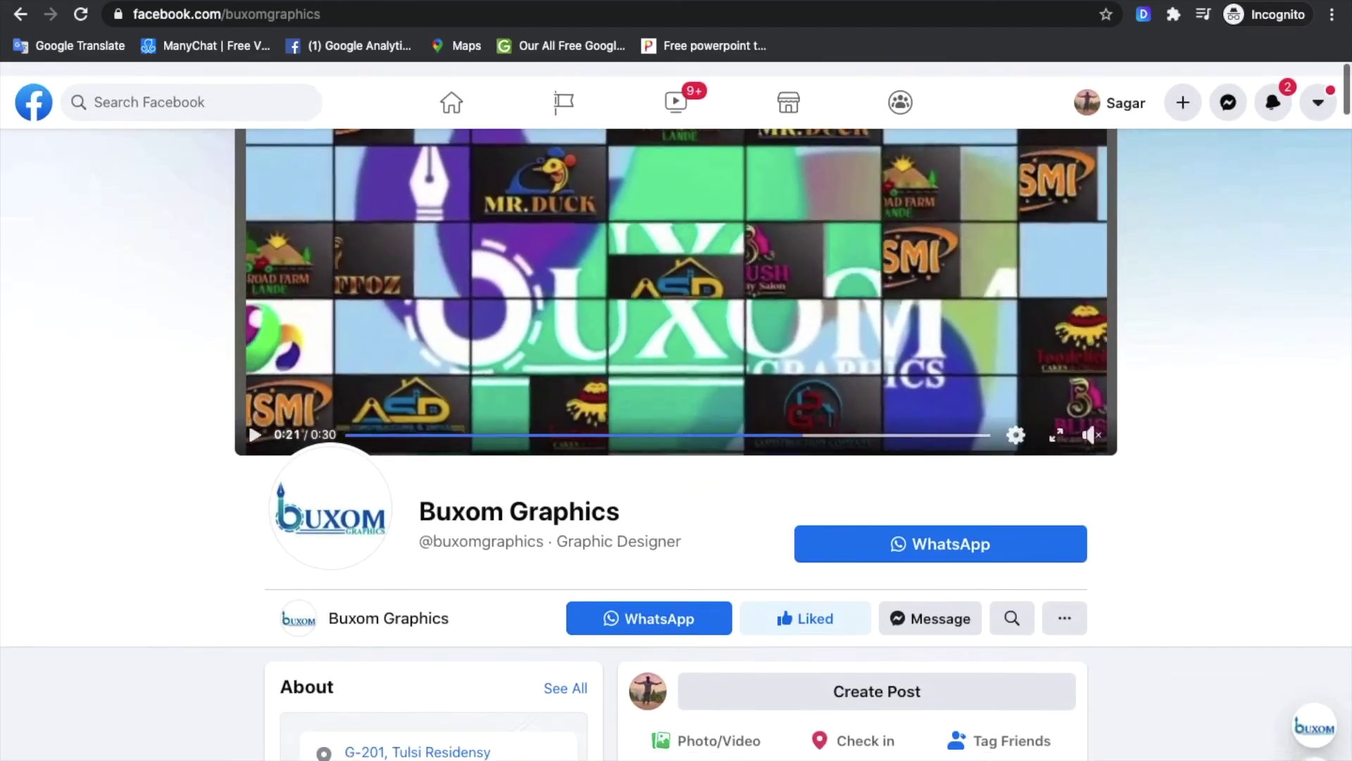
scroll(960, 598, down, 7)
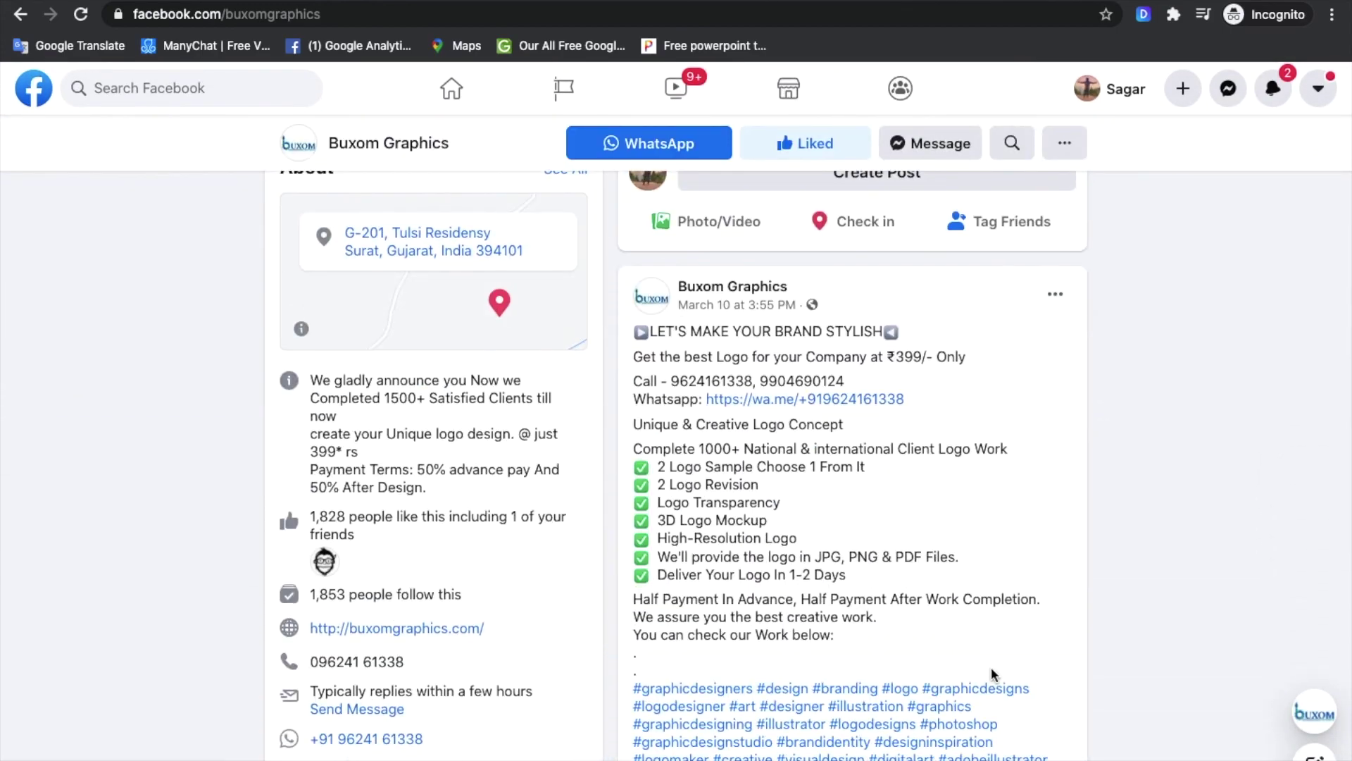
scroll(991, 666, down, 6)
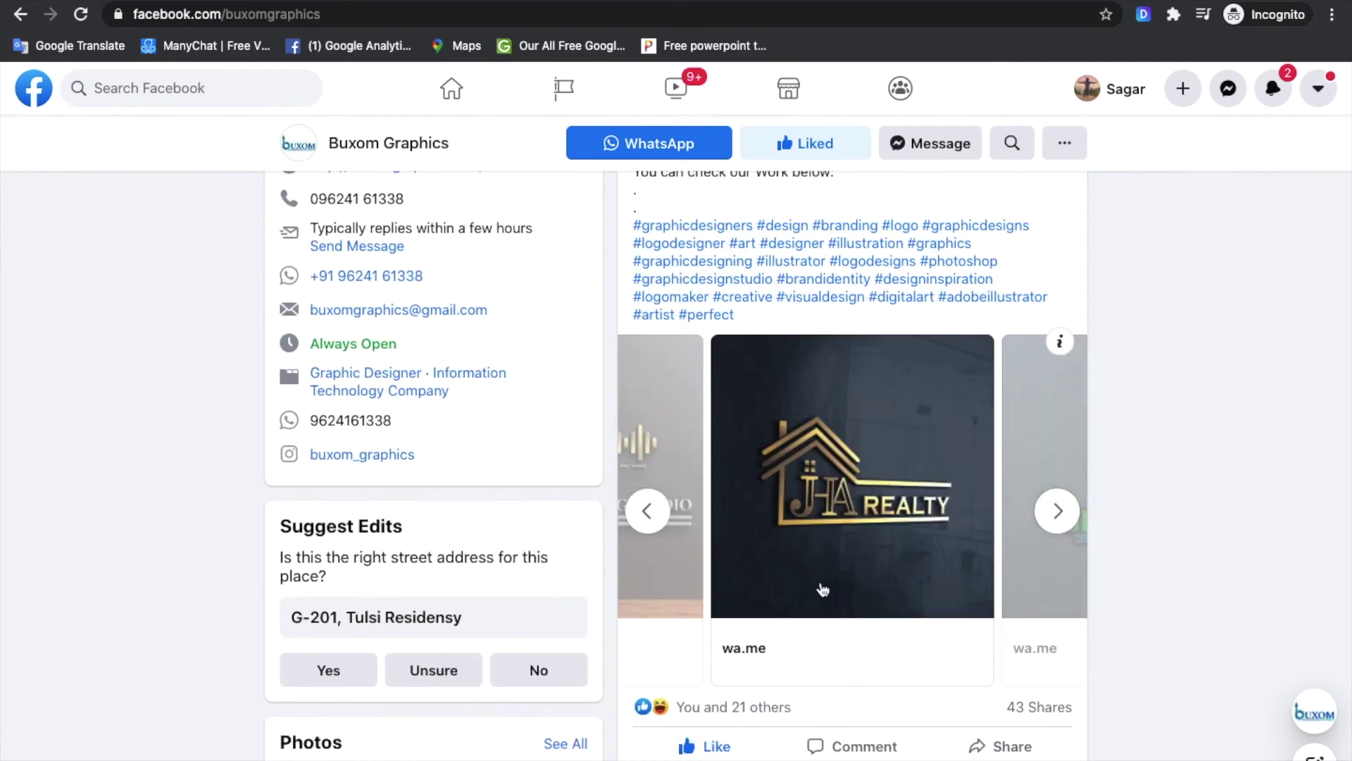
scroll(823, 589, up, 13)
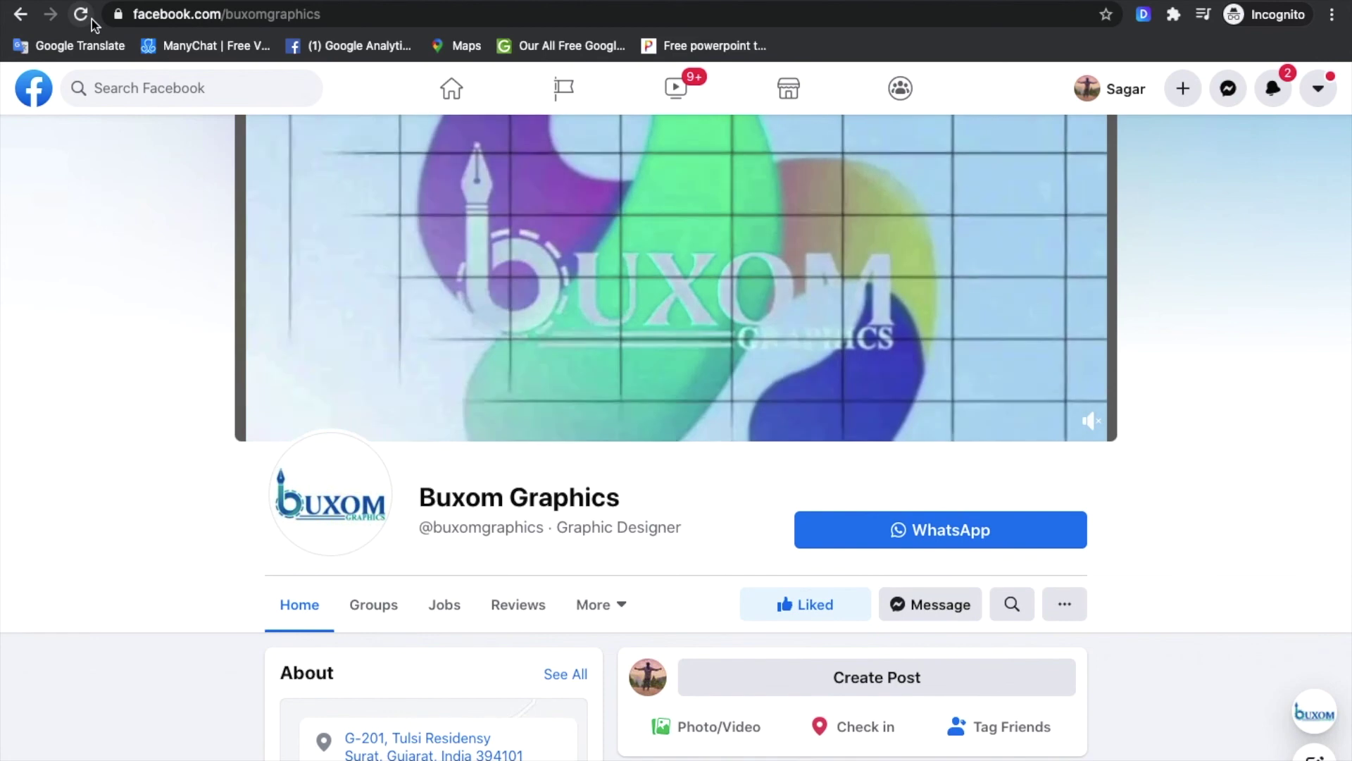
- Return to Creator Studio and close the draft carousel post
click(91, 19)
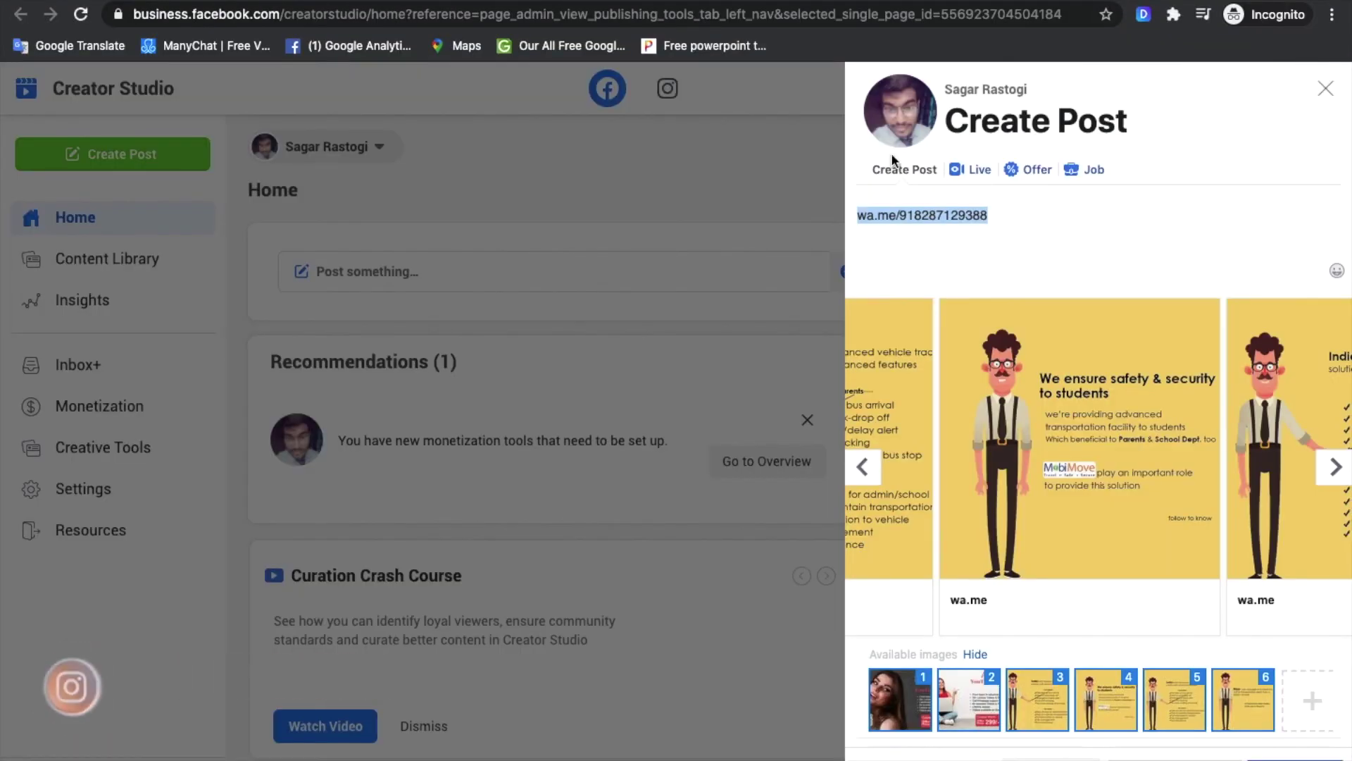
click(1326, 88)
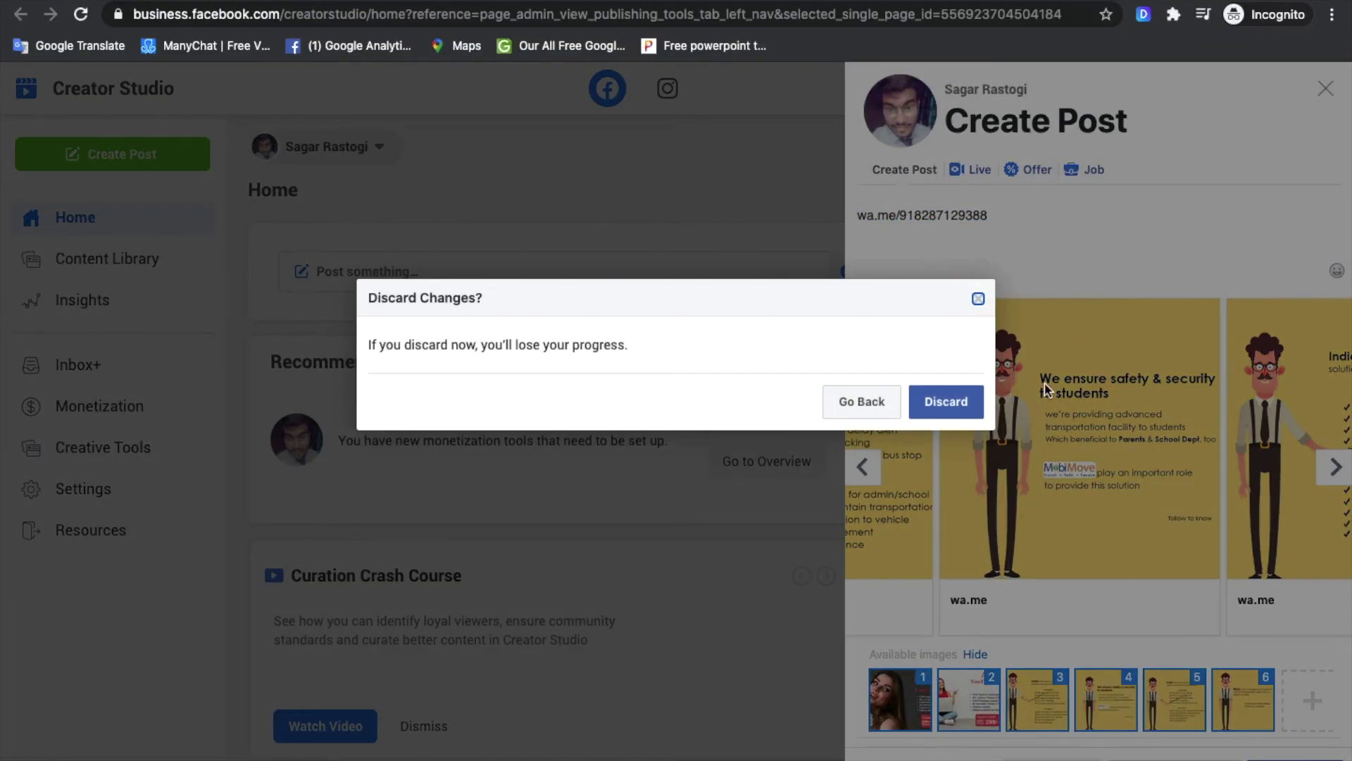